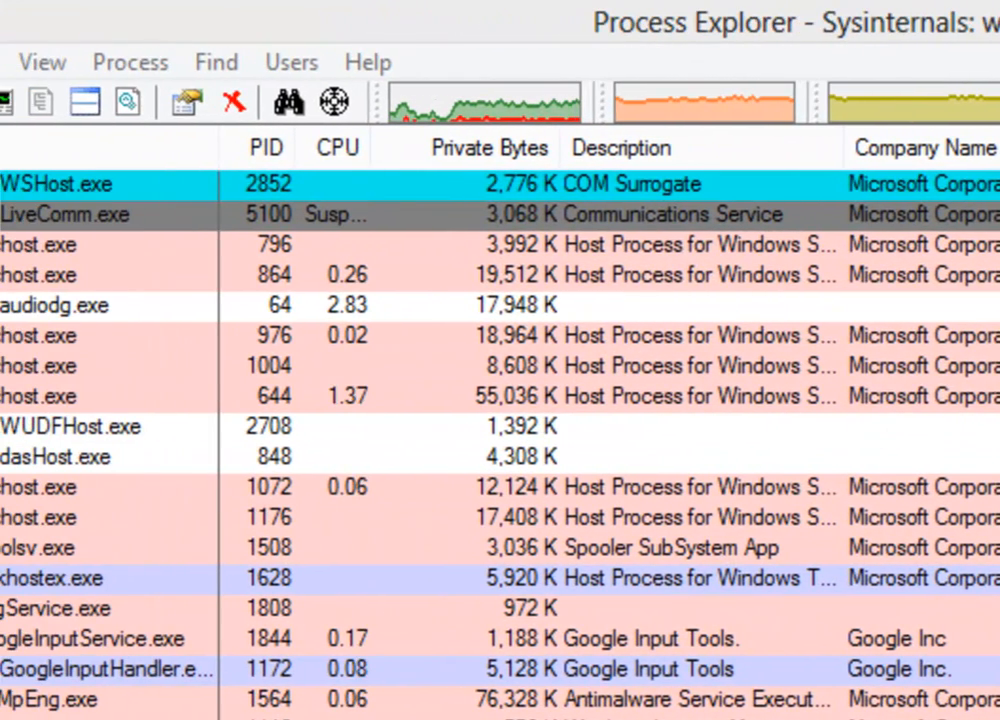
Hover over processes in the tree to inspect their command line and path details.
scroll(400, 400, up, 4)
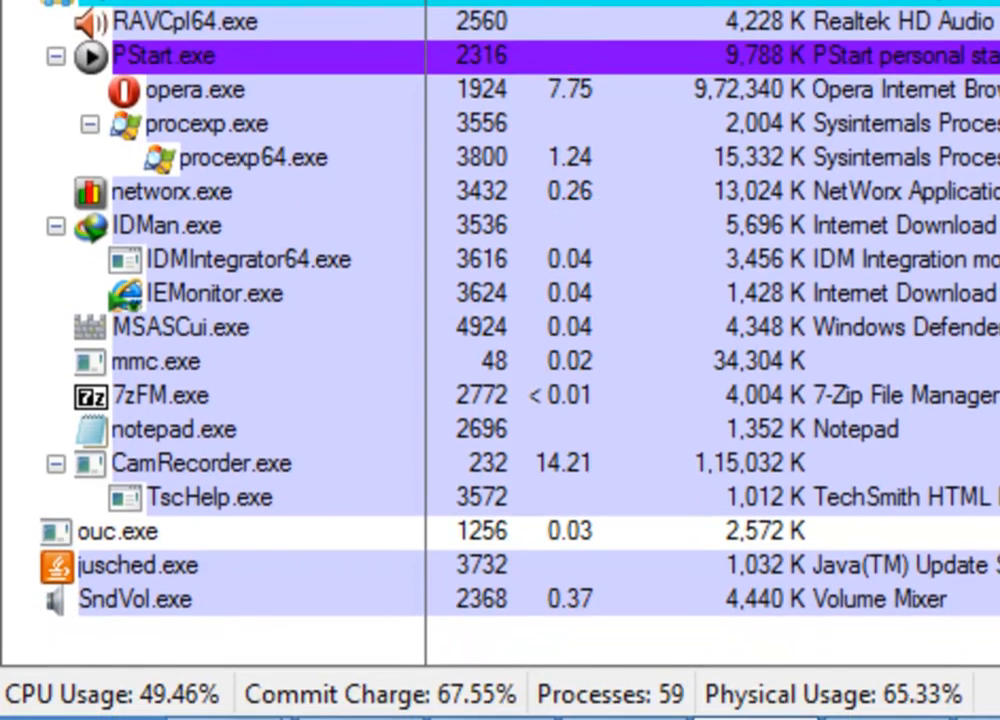
mouse_move(47, 299)
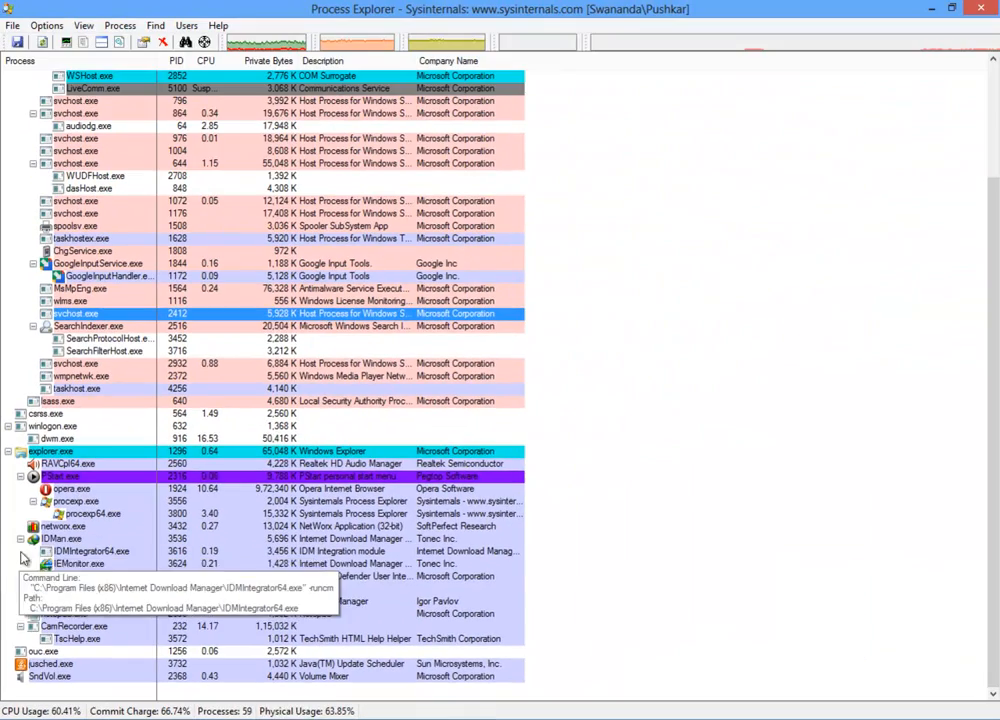
mouse_move(157, 245)
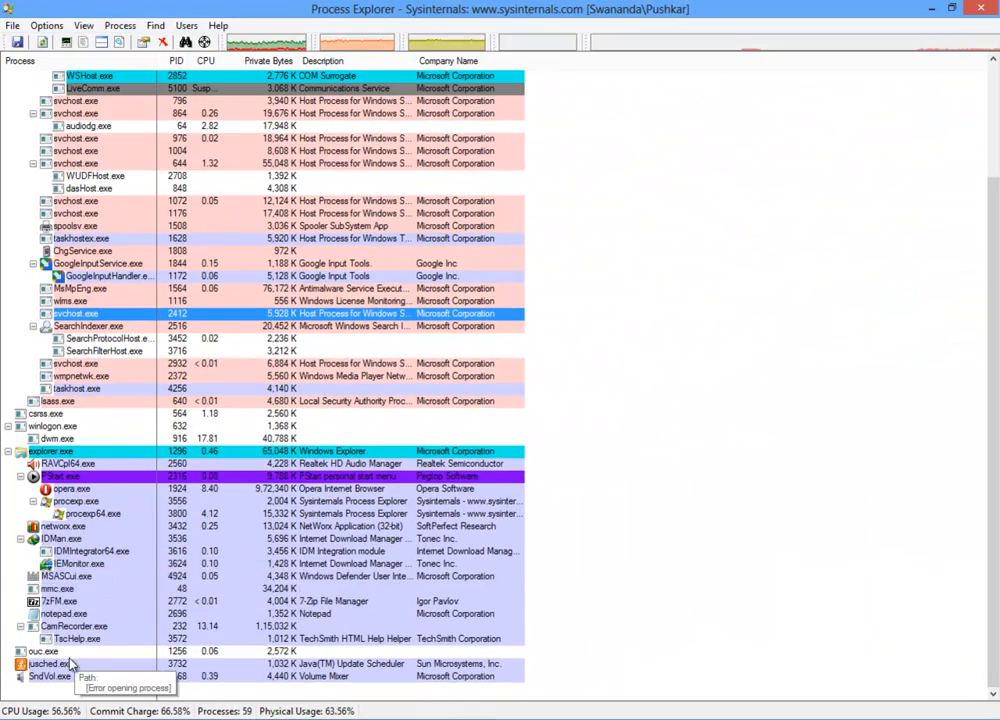
mouse_move(55, 494)
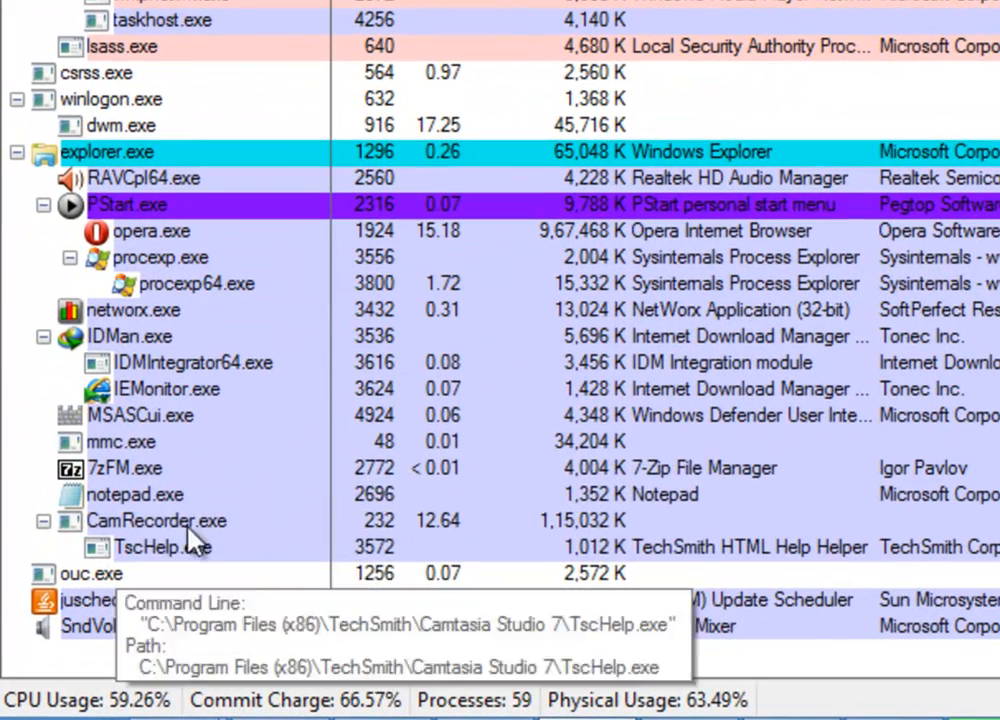
mouse_move(59, 576)
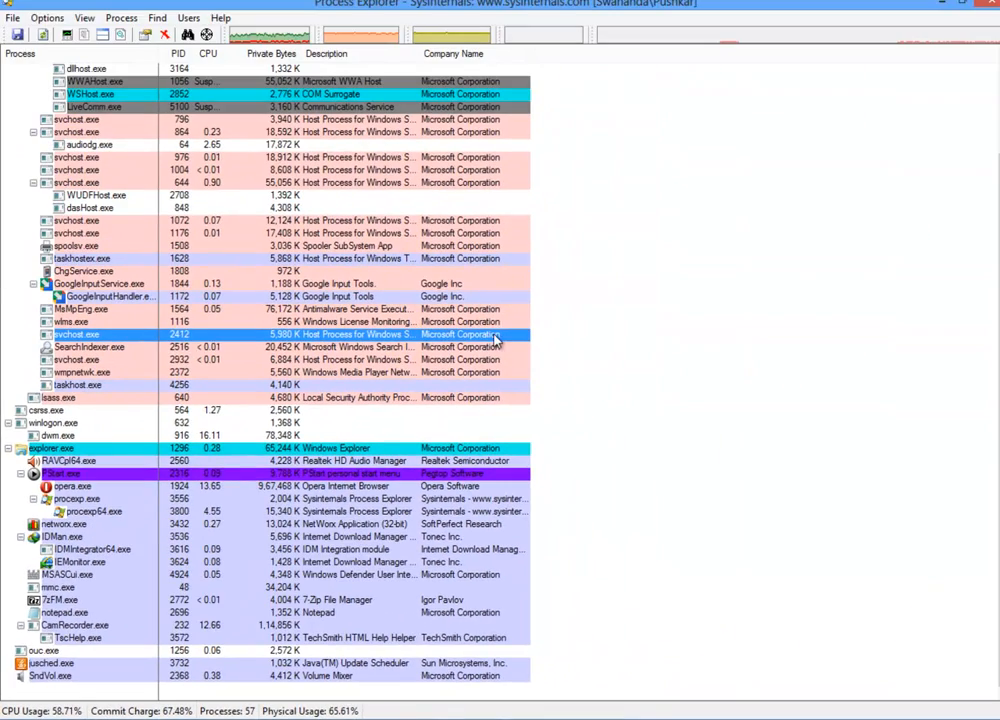
scroll(990, 327, up, 3)
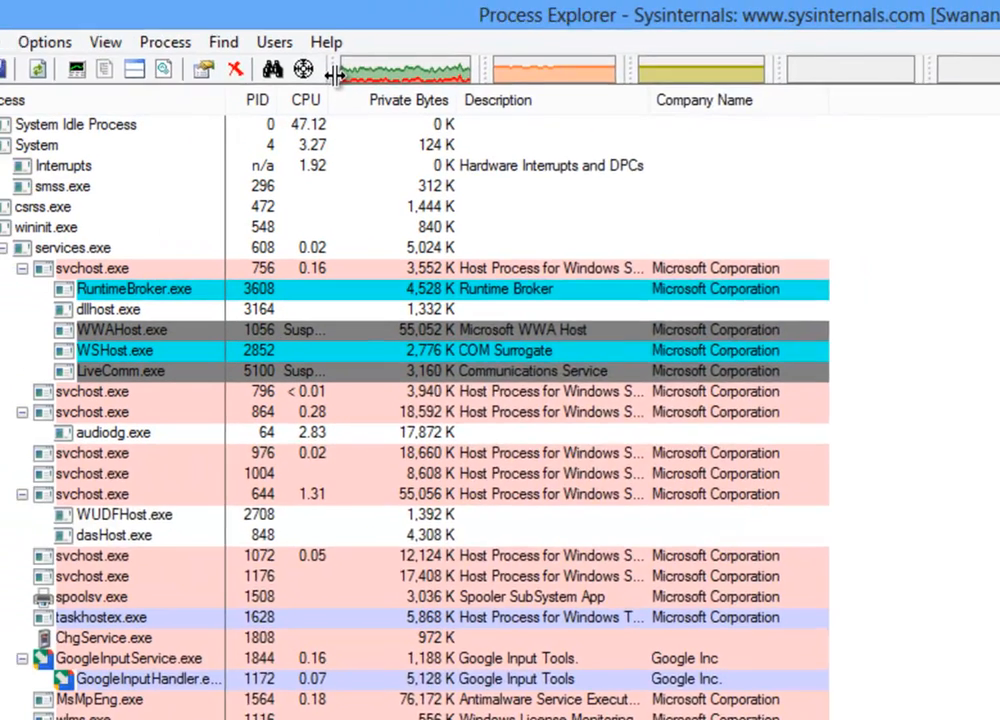
Rearrange the toolbar performance graphs into stacked full-width rows above the process list.
drag(100, 65, 103, 74)
mouse_move(103, 74)
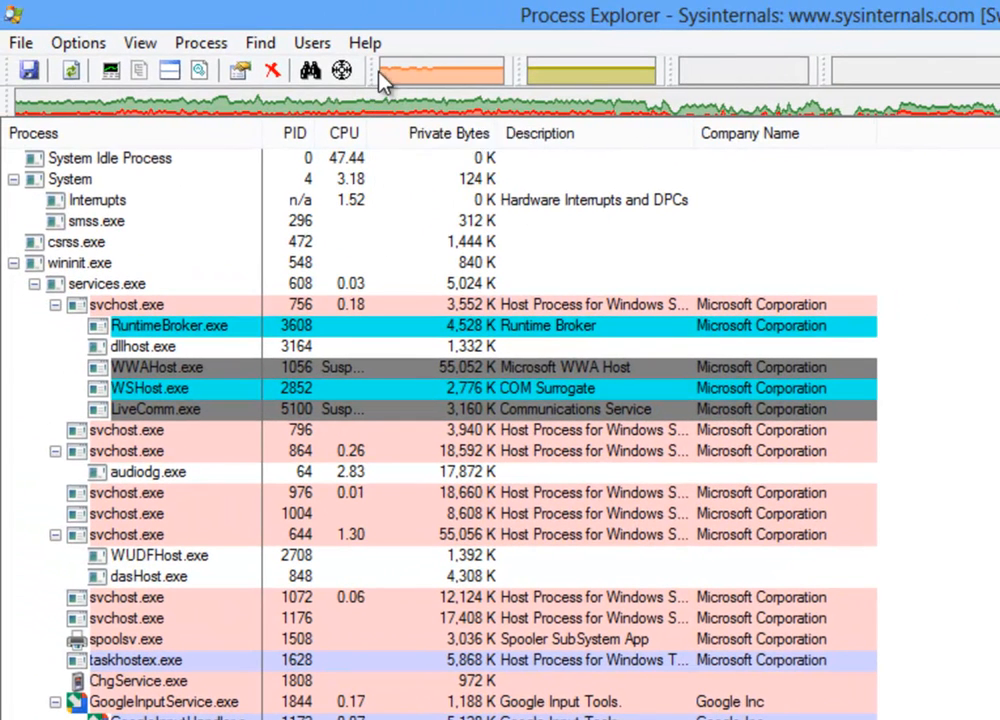
drag(370, 70, 371, 147)
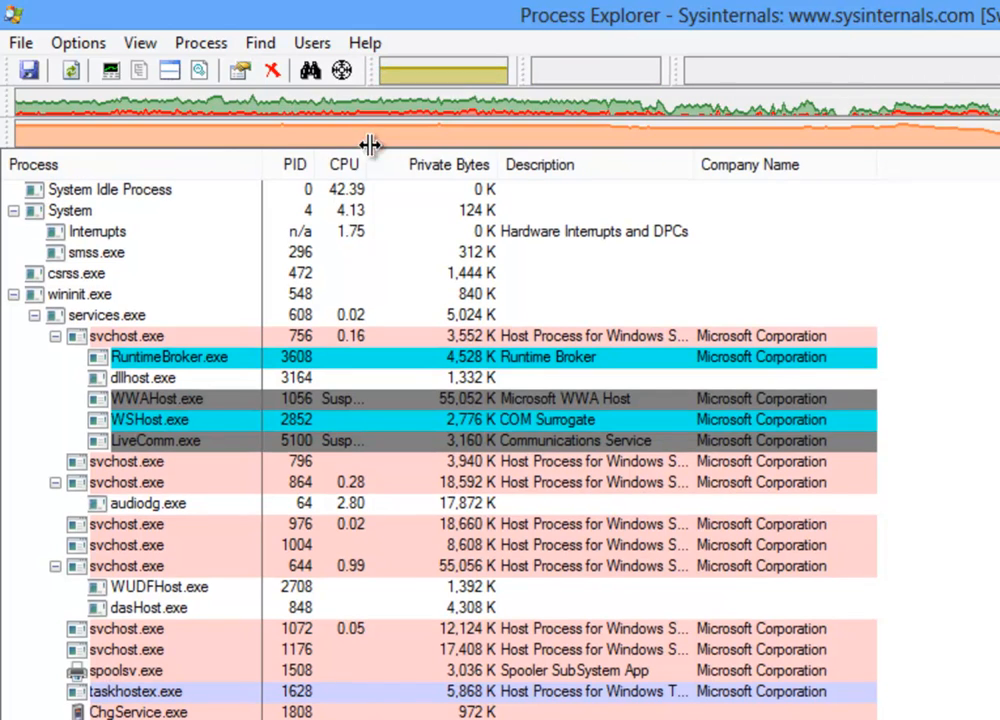
mouse_move(388, 147)
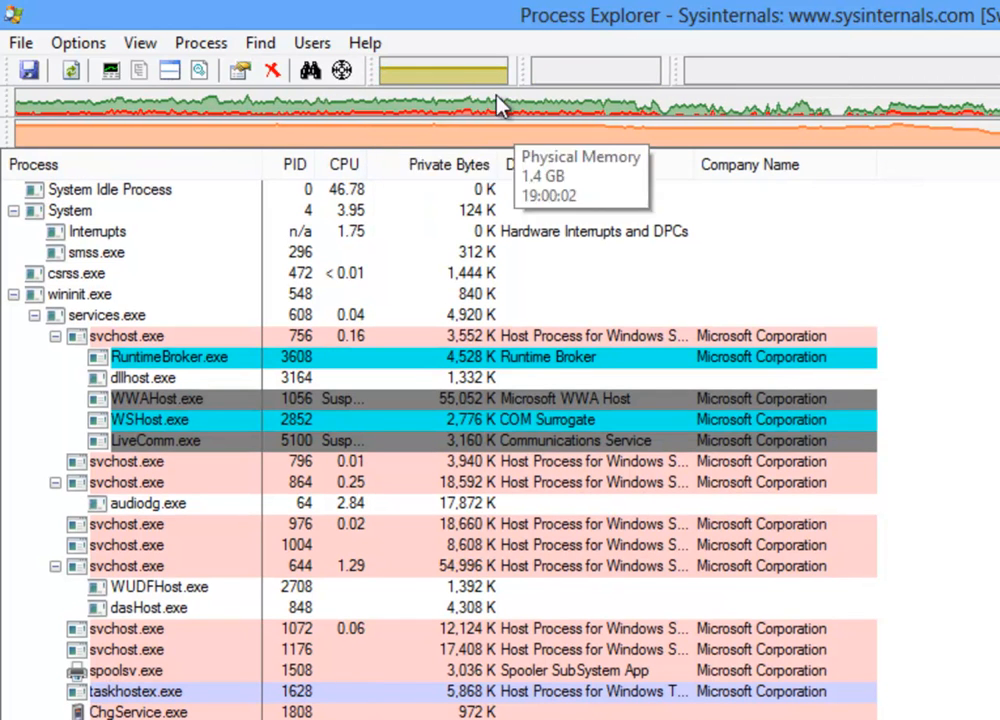
drag(370, 68, 375, 175)
mouse_move(375, 178)
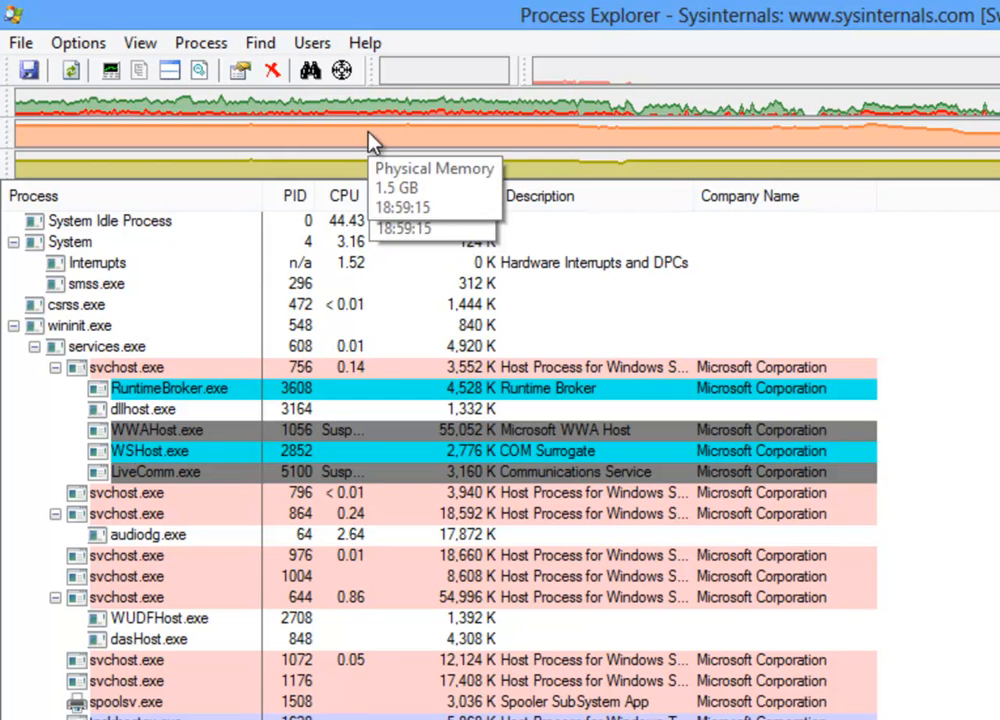
drag(370, 92, 310, 183)
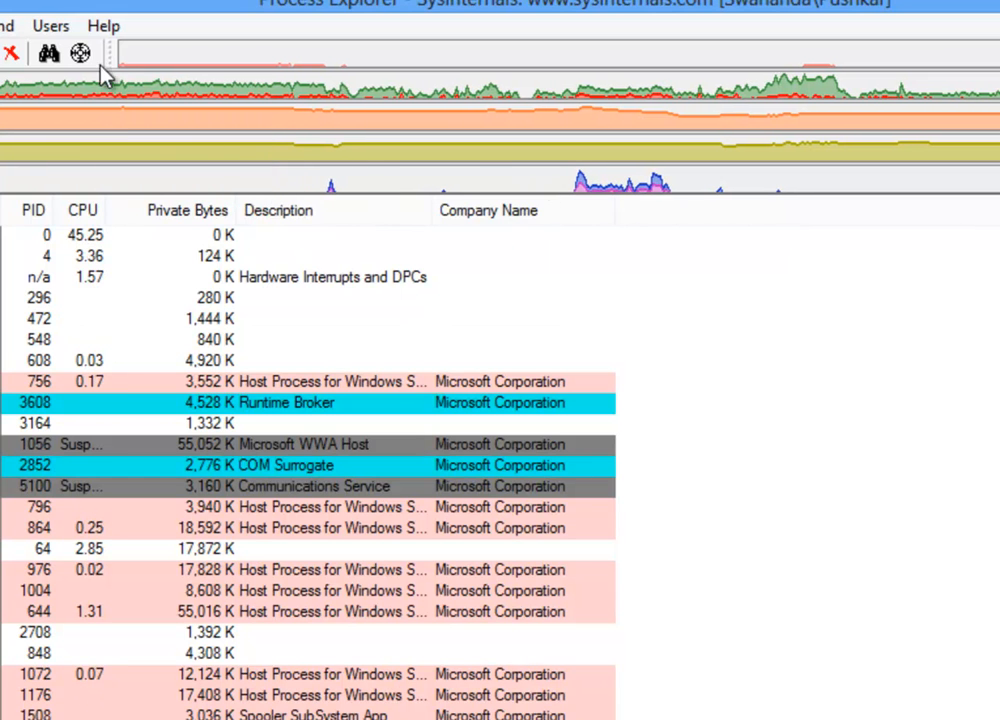
drag(110, 55, 95, 211)
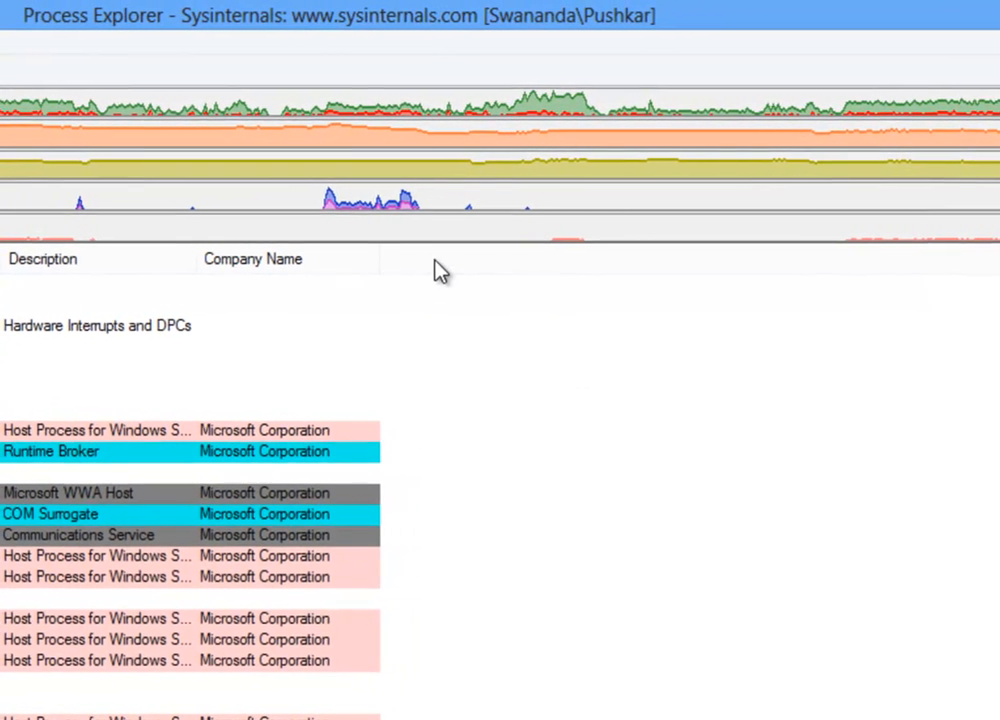
Open the column selection dialog and enable the Window Title and Start Time columns.
right_click(440, 262)
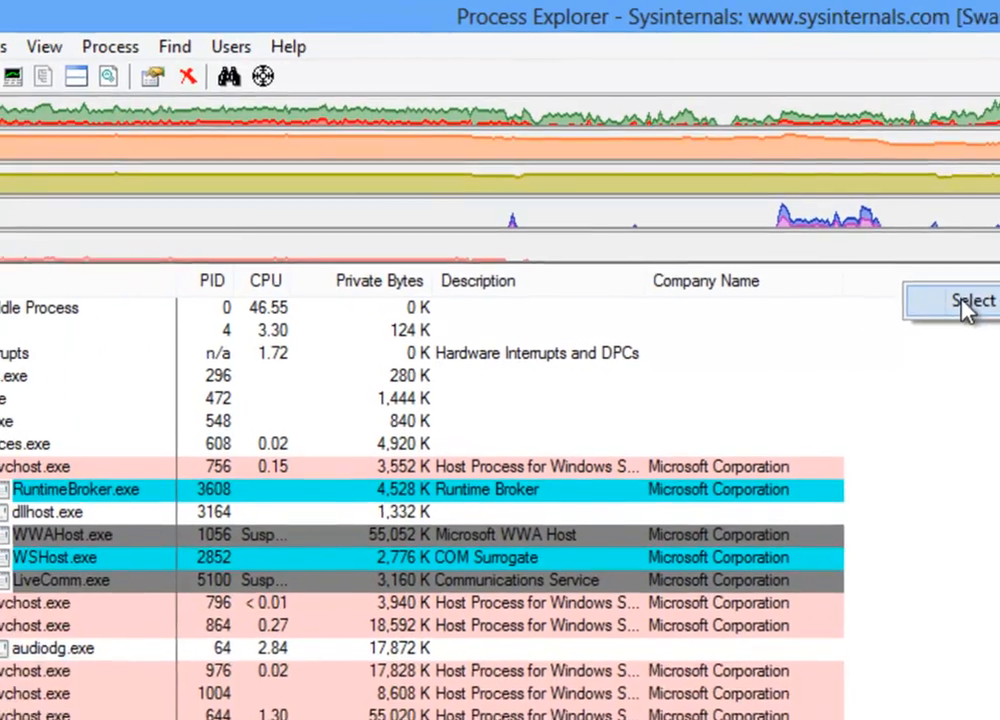
click(630, 287)
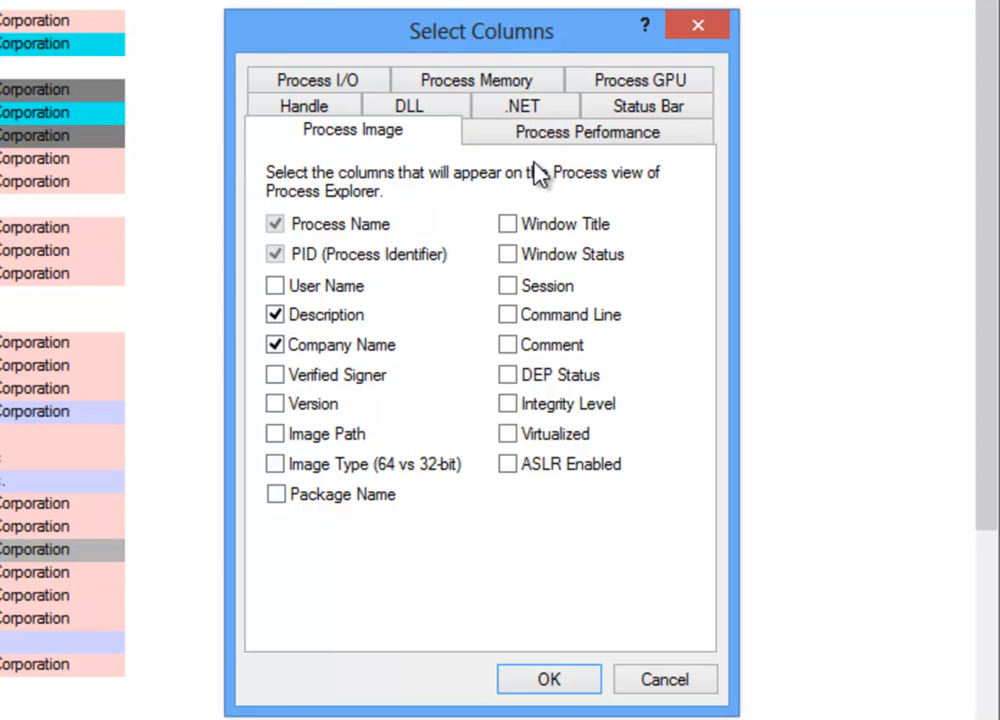
click(509, 227)
click(510, 140)
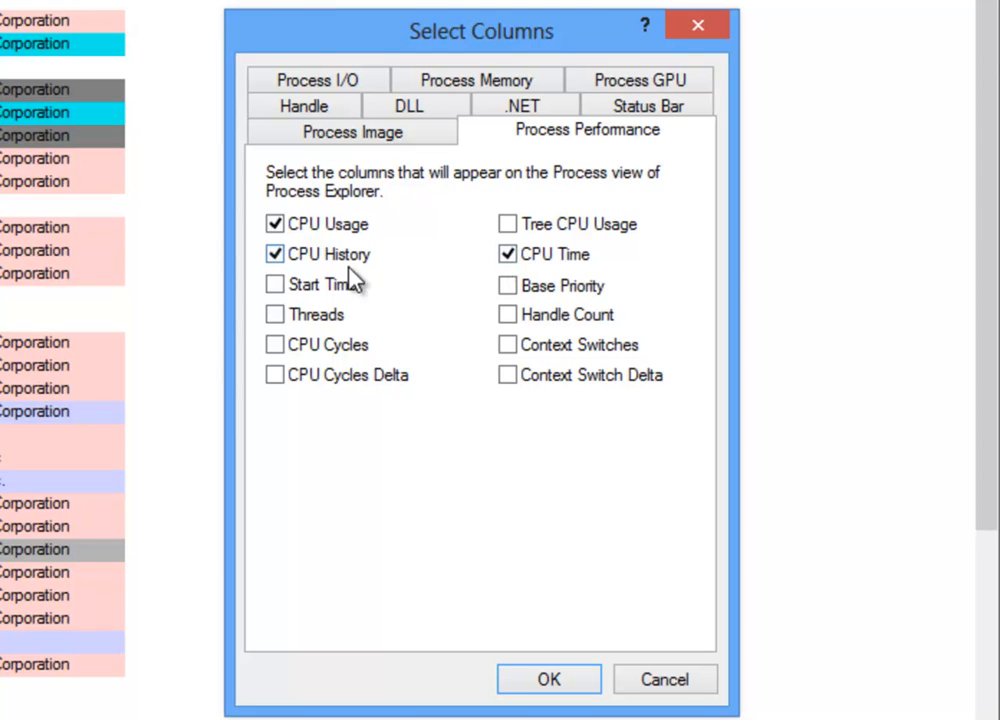
click(275, 286)
Enable the I/O Read Bytes, I/O History and Private Bytes History columns and apply the column selection.
click(298, 84)
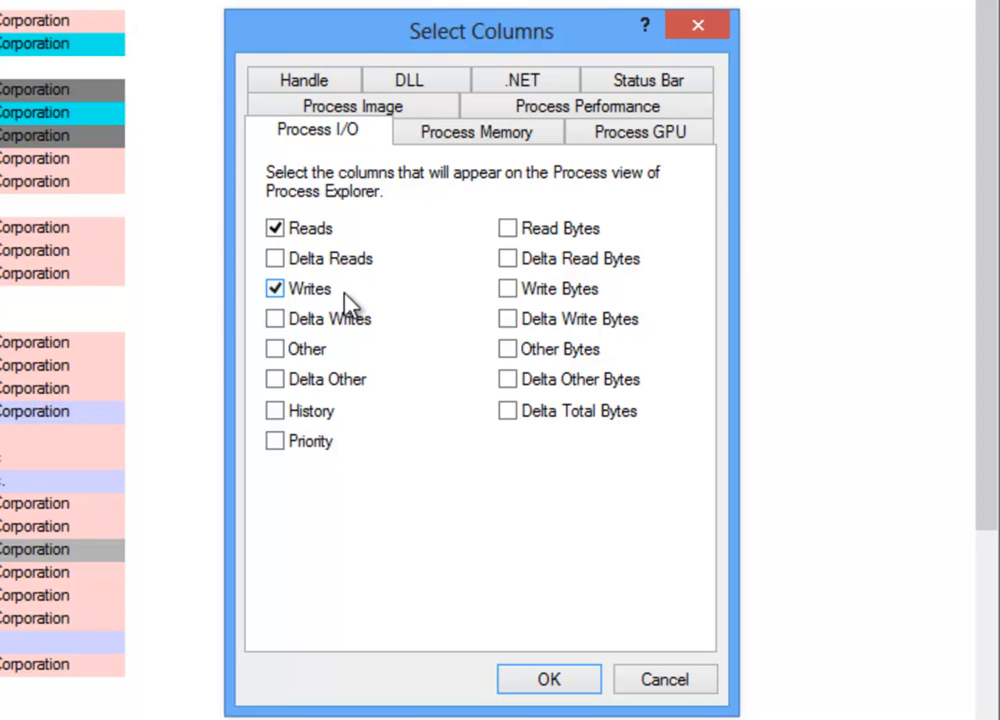
click(508, 229)
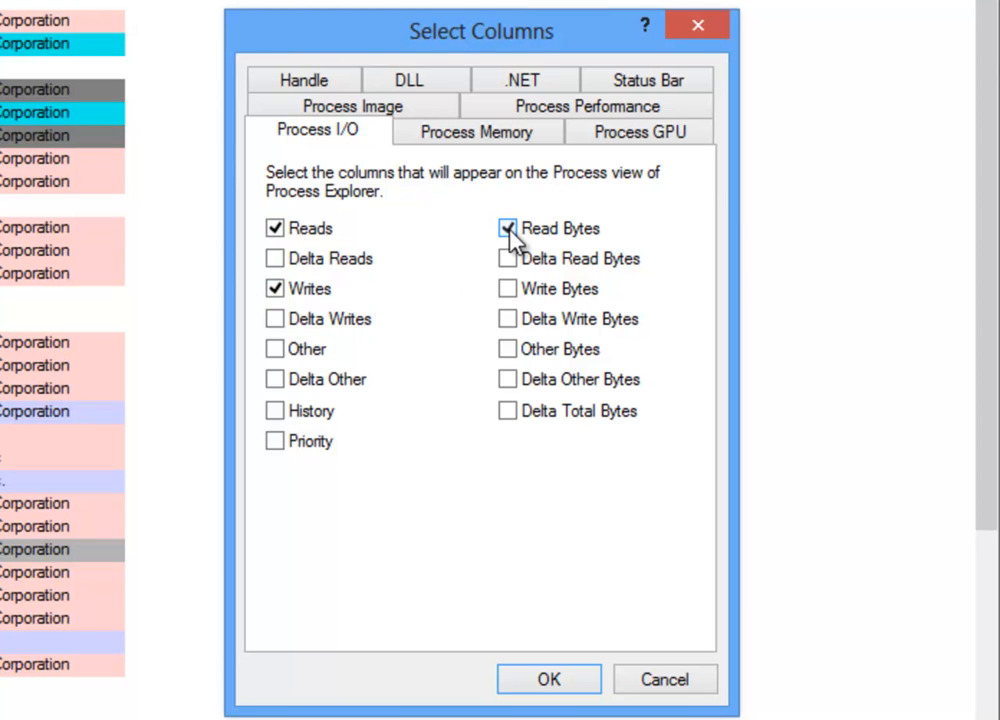
click(275, 411)
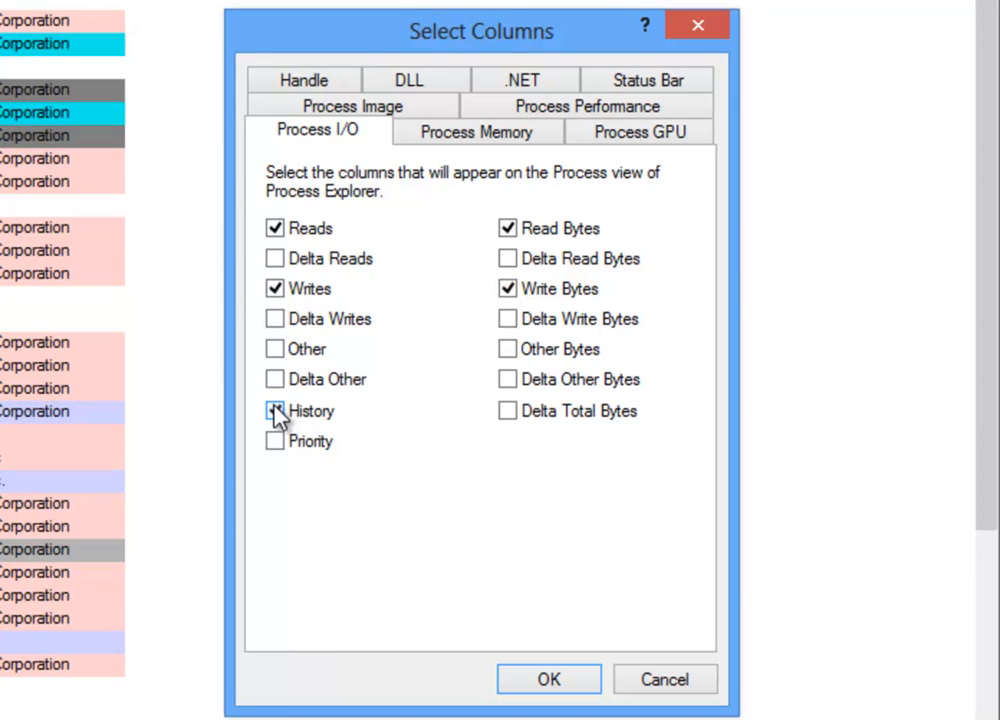
click(476, 140)
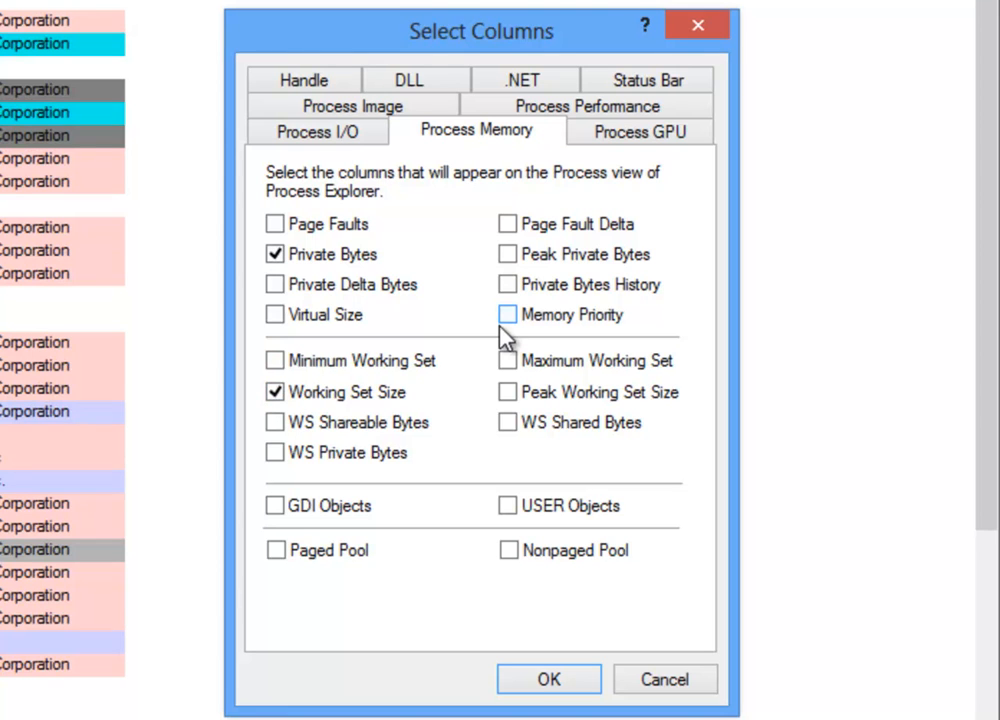
click(622, 112)
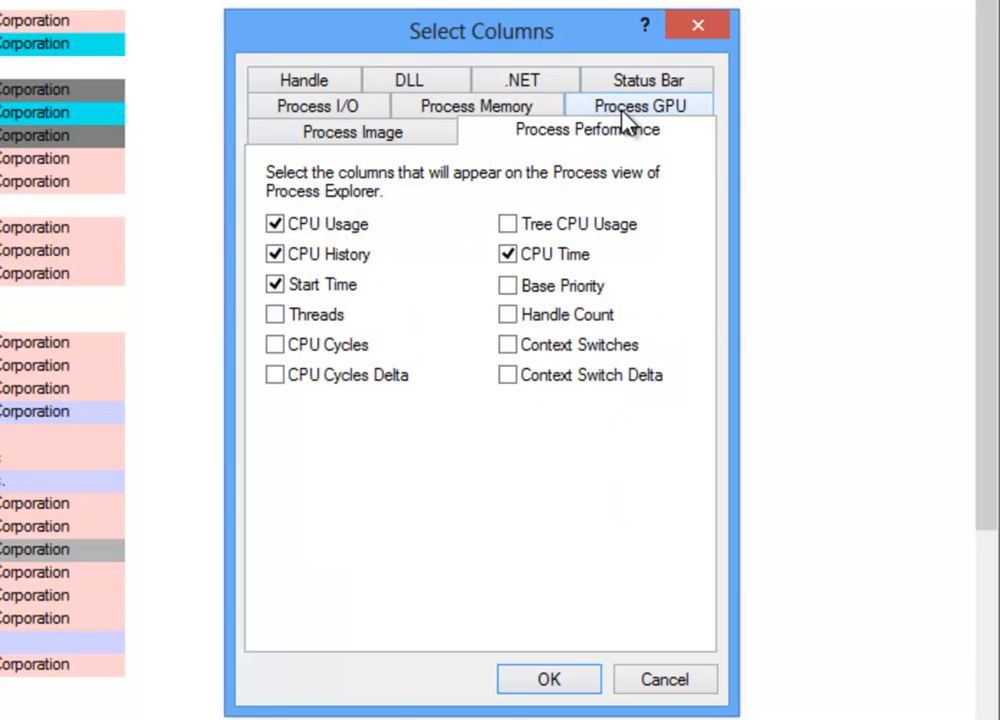
click(475, 110)
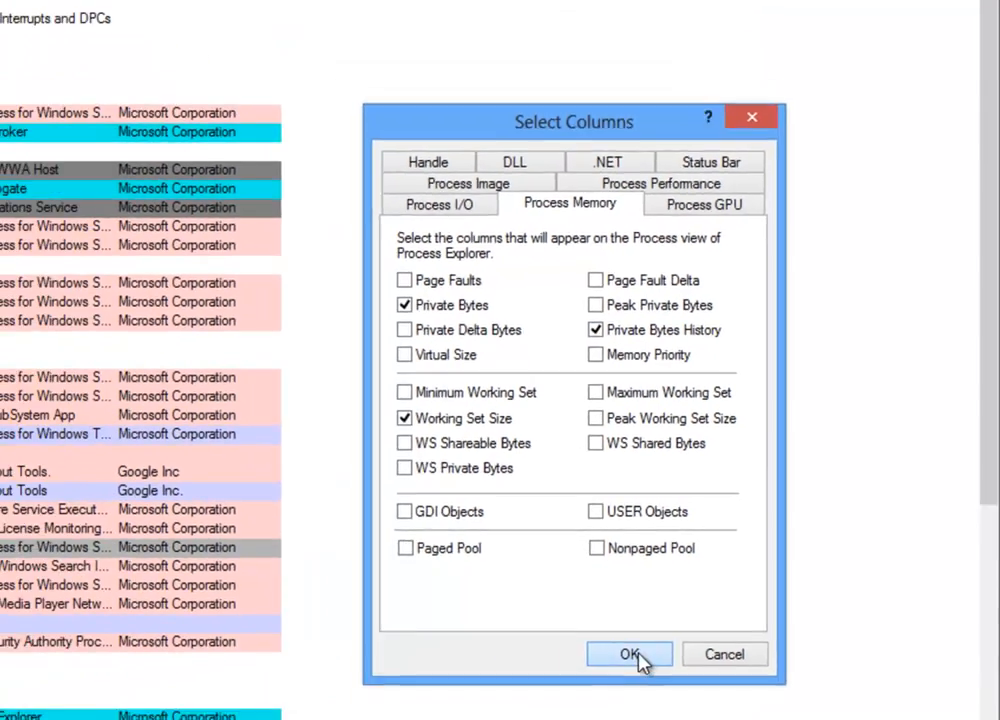
click(586, 682)
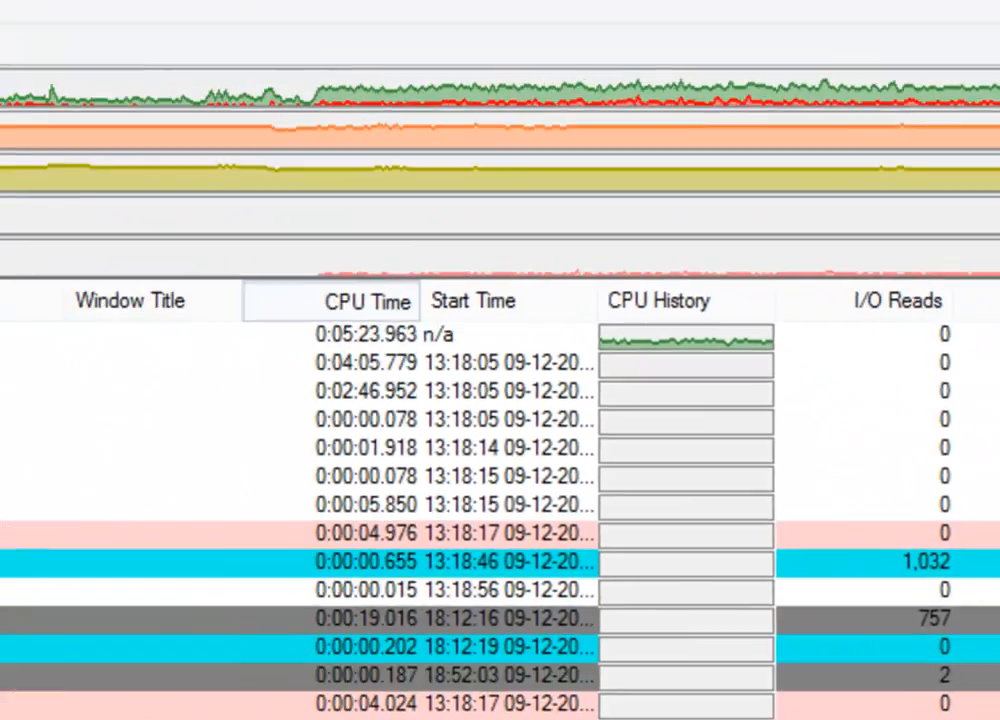
Reorder the columns so Window Title, Company Name and Description precede Start Time, CPU Time, CPU and CPU History.
drag(368, 301, 134, 167)
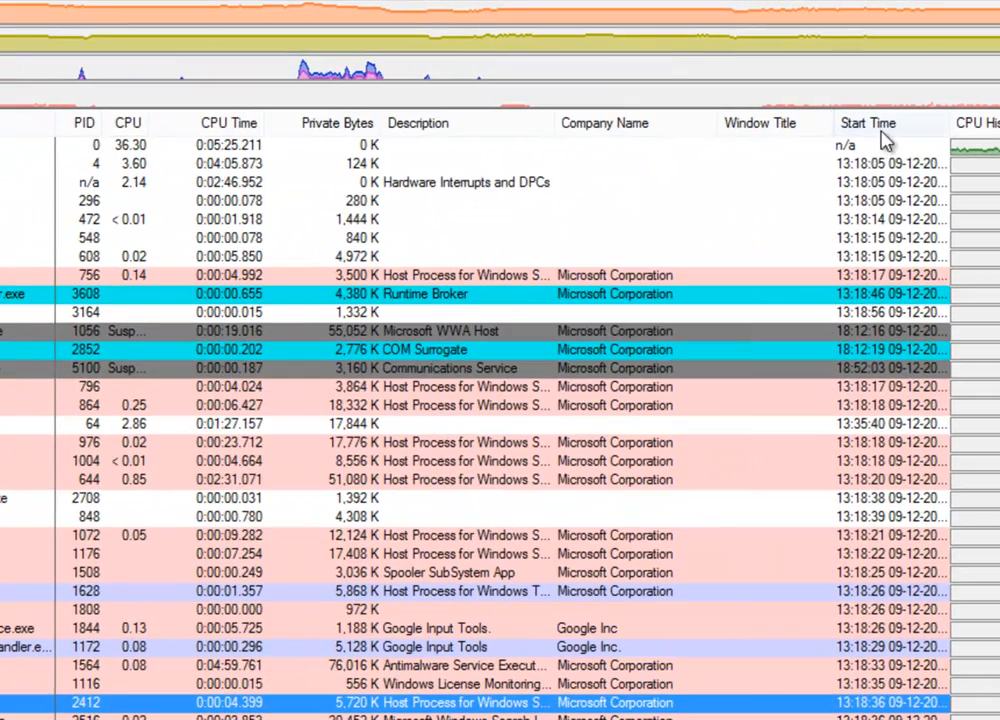
drag(250, 128, 386, 125)
drag(966, 125, 400, 130)
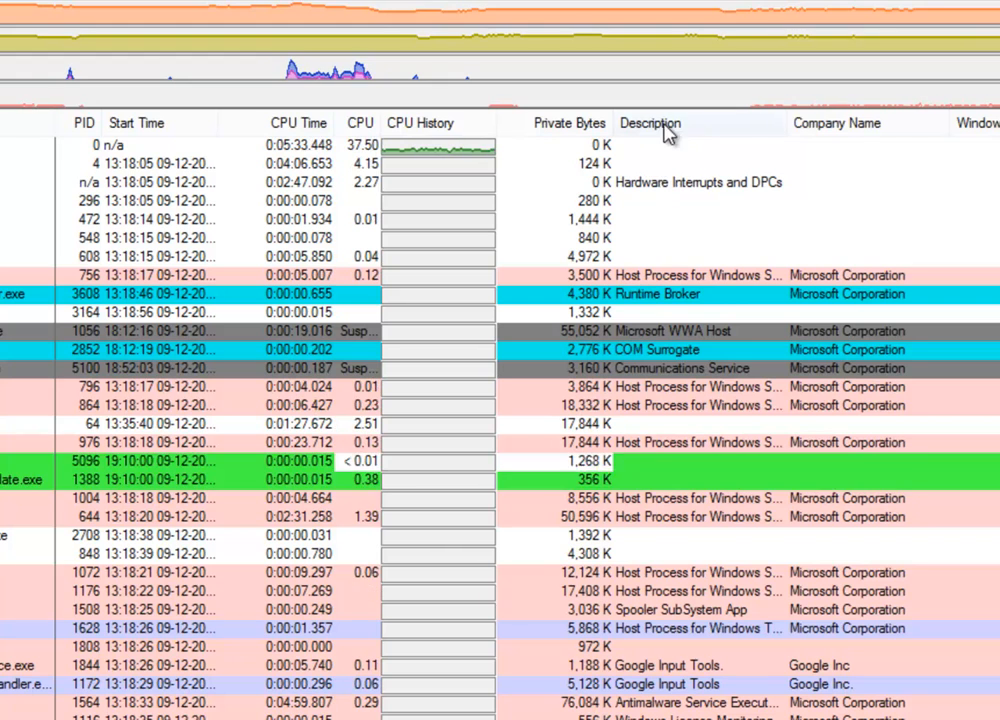
drag(847, 130, 135, 123)
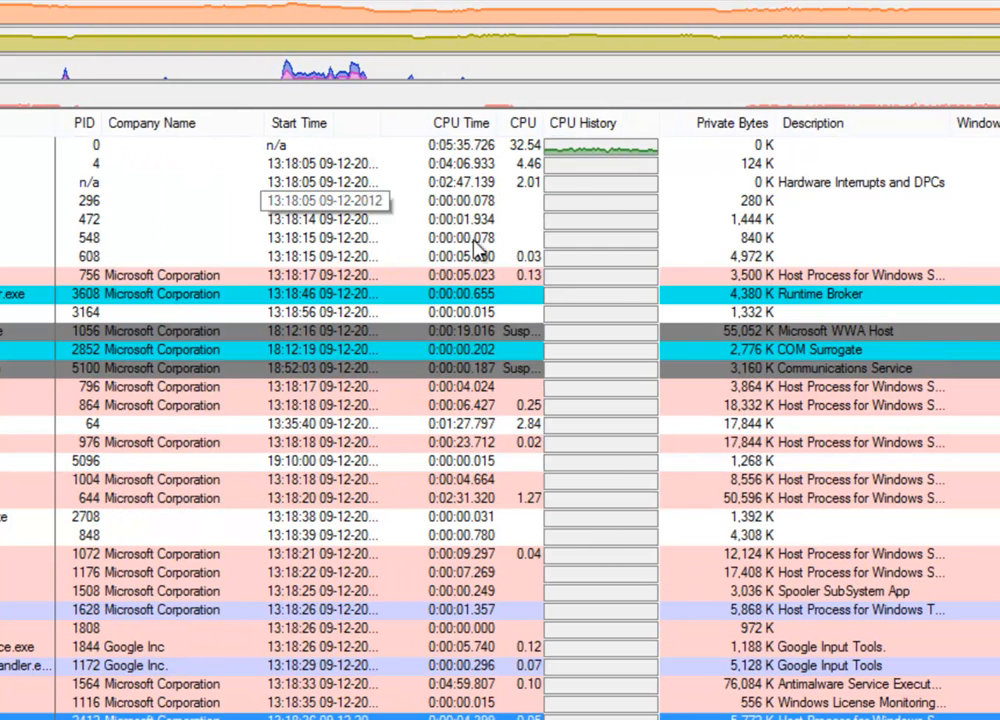
drag(990, 130, 125, 132)
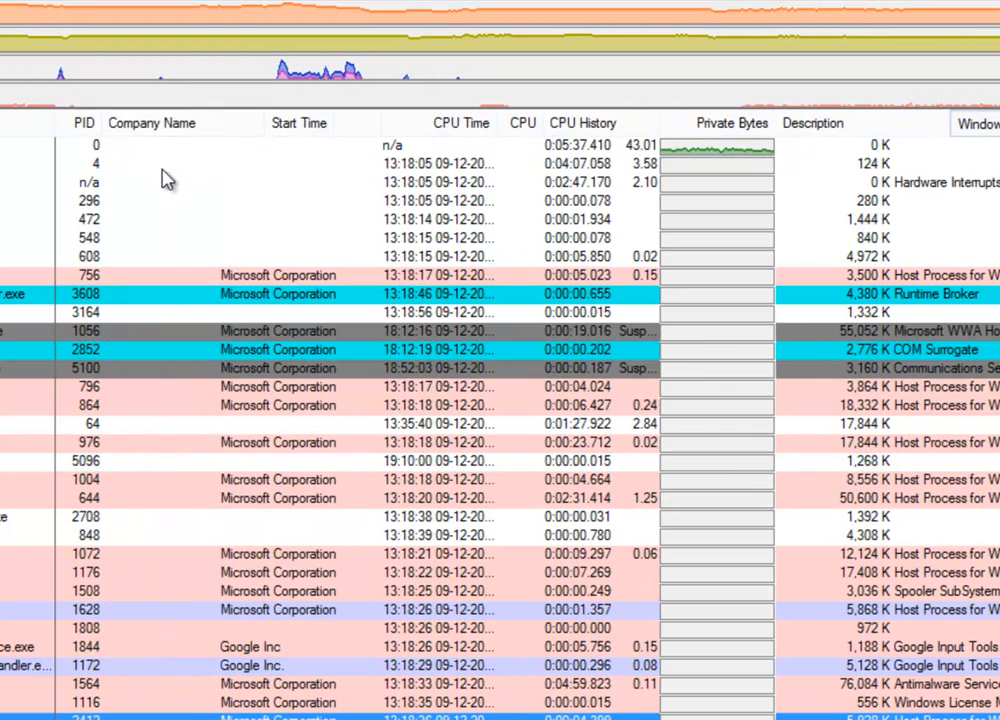
drag(915, 123, 330, 140)
Move the Private Bytes History column next to the Working Set column.
scroll(500, 400, right, 6)
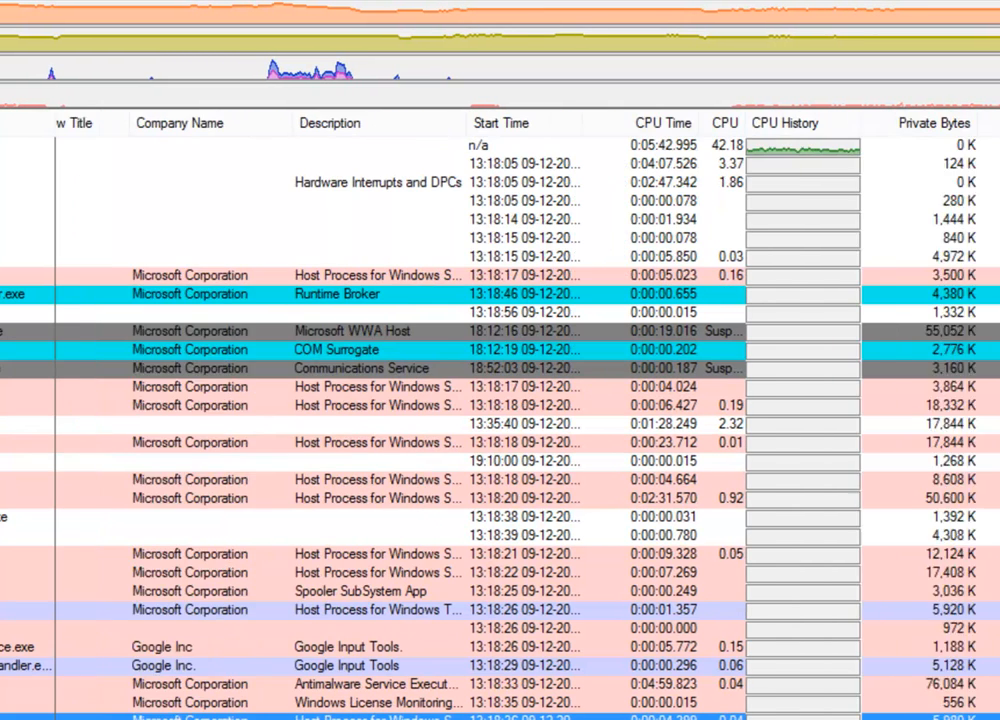
scroll(335, 223, right, 1)
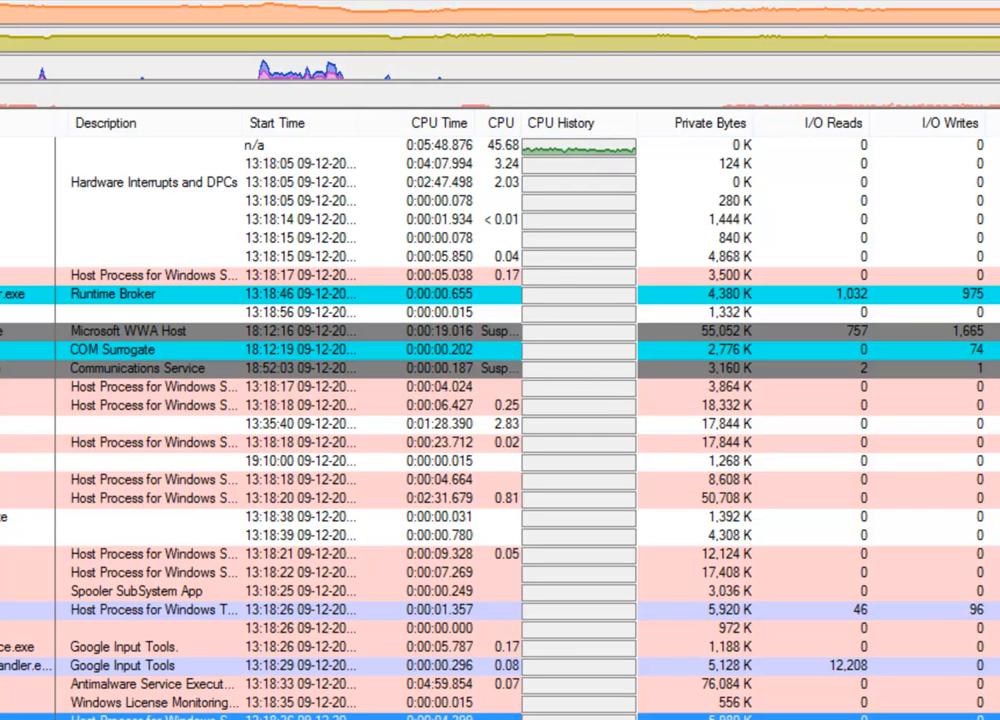
scroll(451, 545, right, 10)
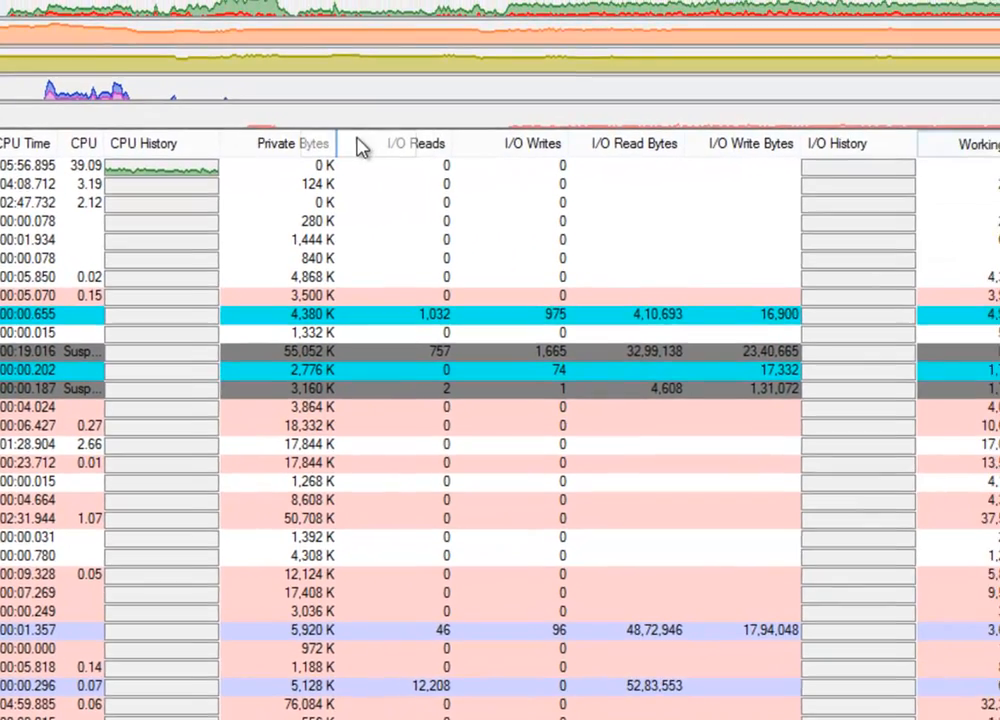
drag(360, 147, 368, 140)
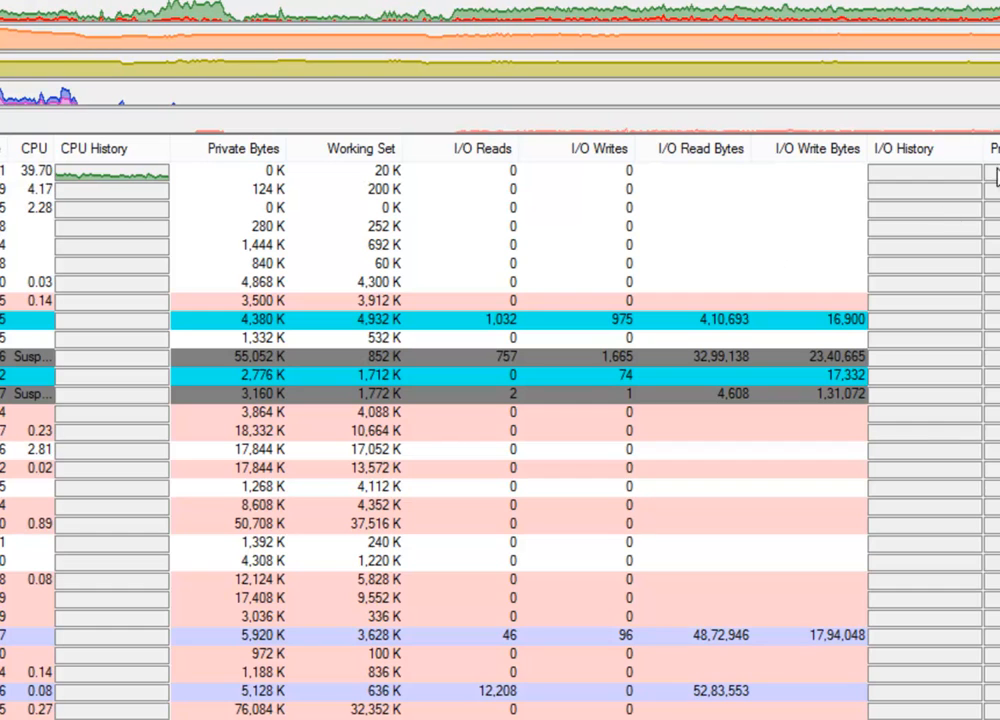
drag(730, 147, 404, 148)
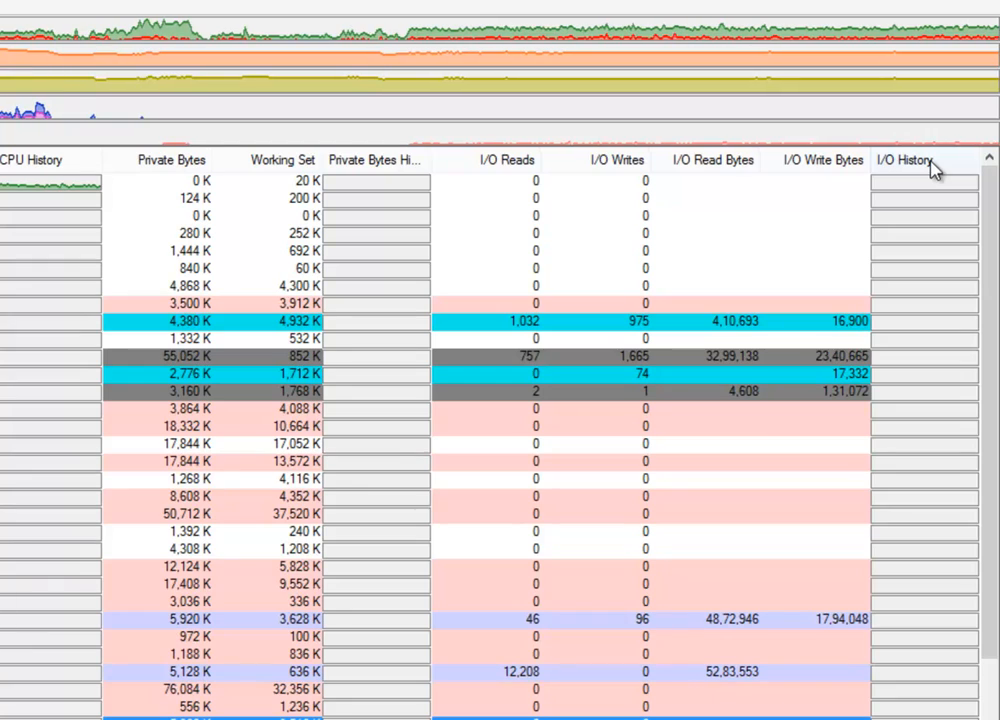
Sort the process list by the CPU History column and select the top process.
scroll(500, 440, left, 6)
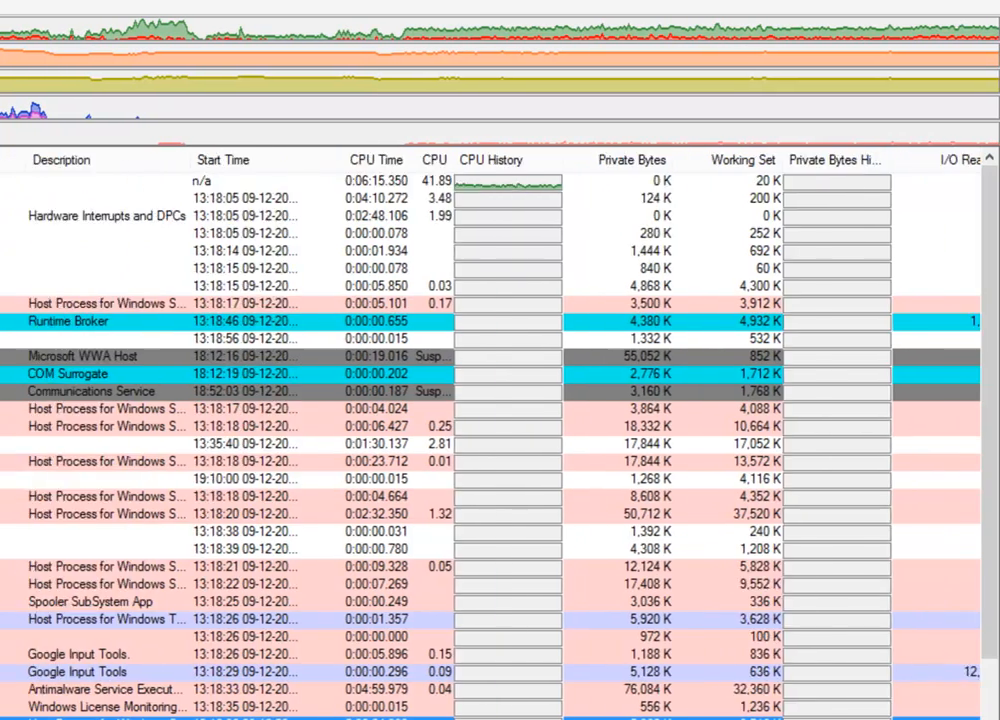
scroll(500, 440, right, 5)
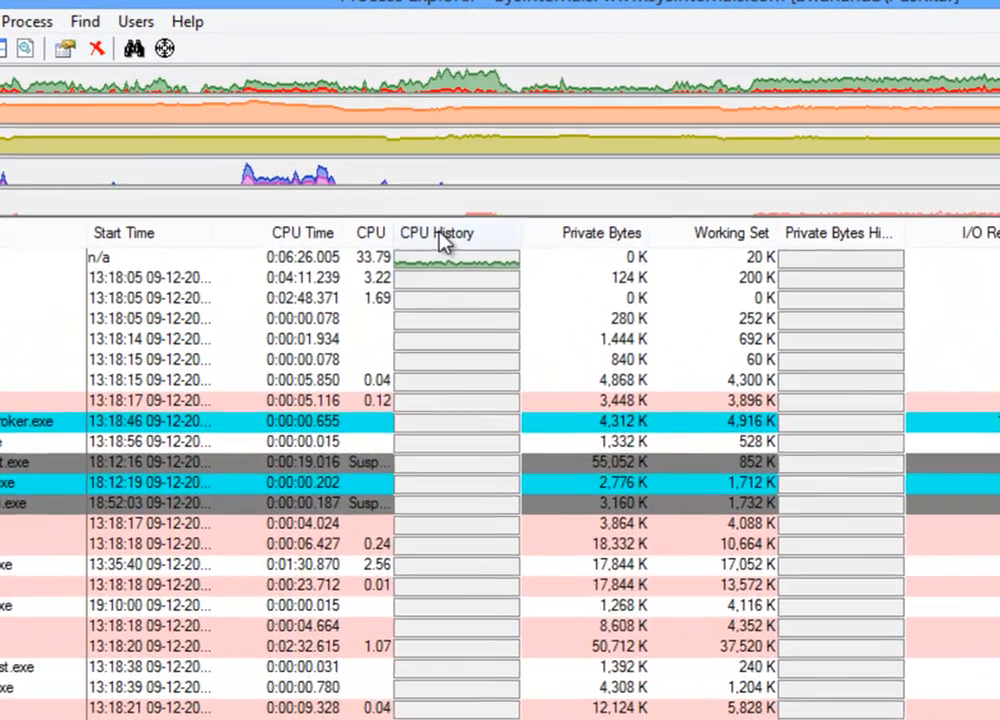
click(440, 235)
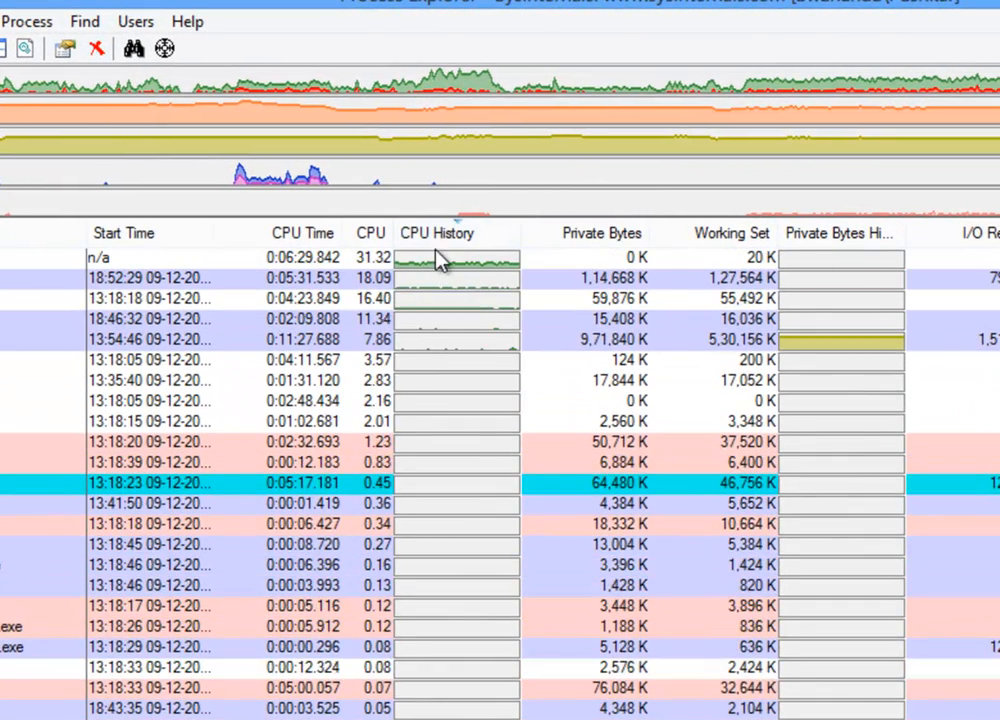
click(451, 238)
click(451, 238)
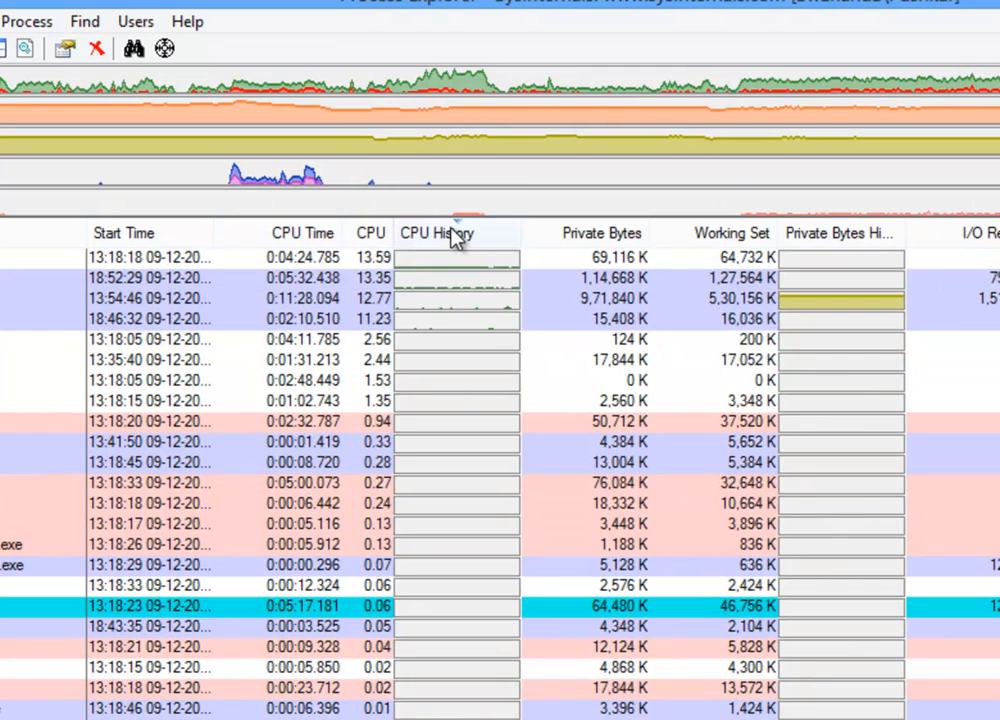
click(451, 236)
click(451, 236)
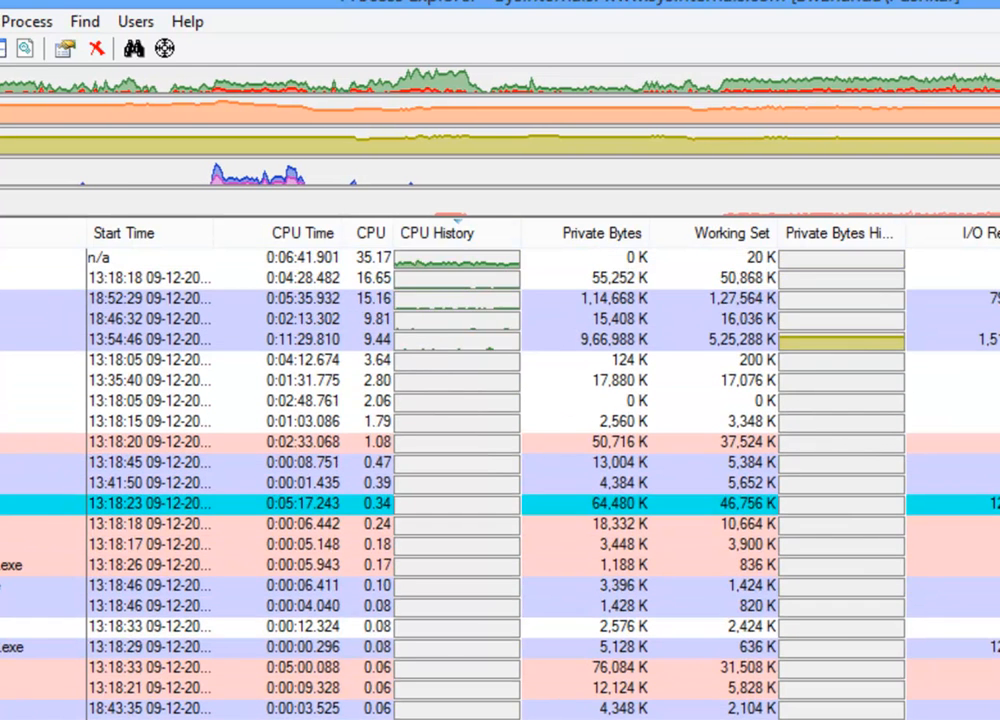
click(10, 258)
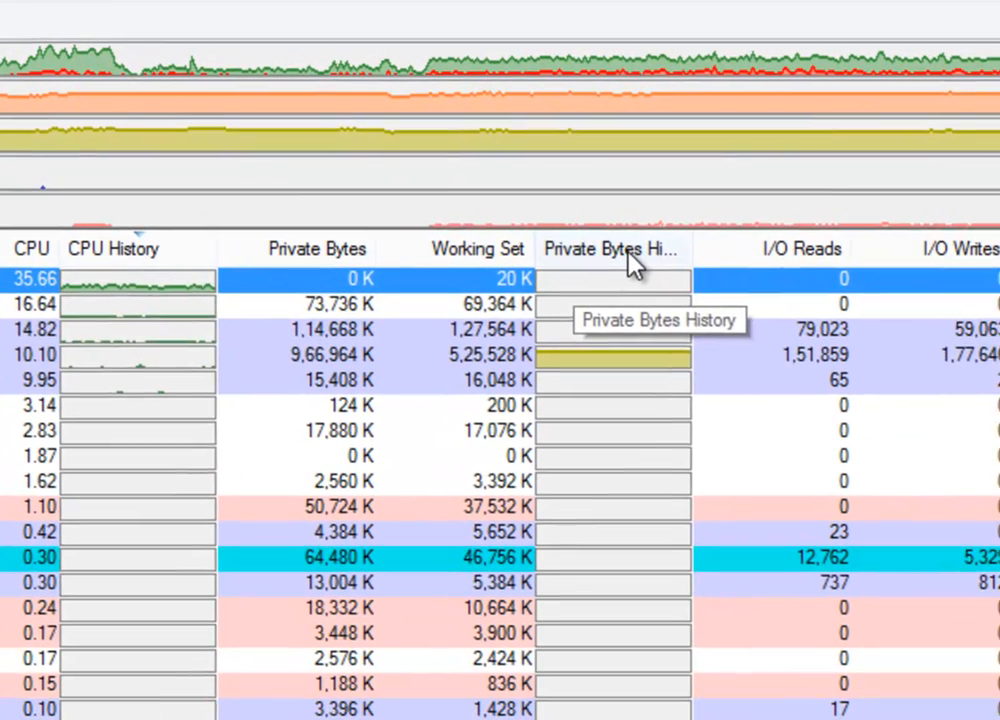
Sort the process list by the Private Bytes History column.
click(627, 251)
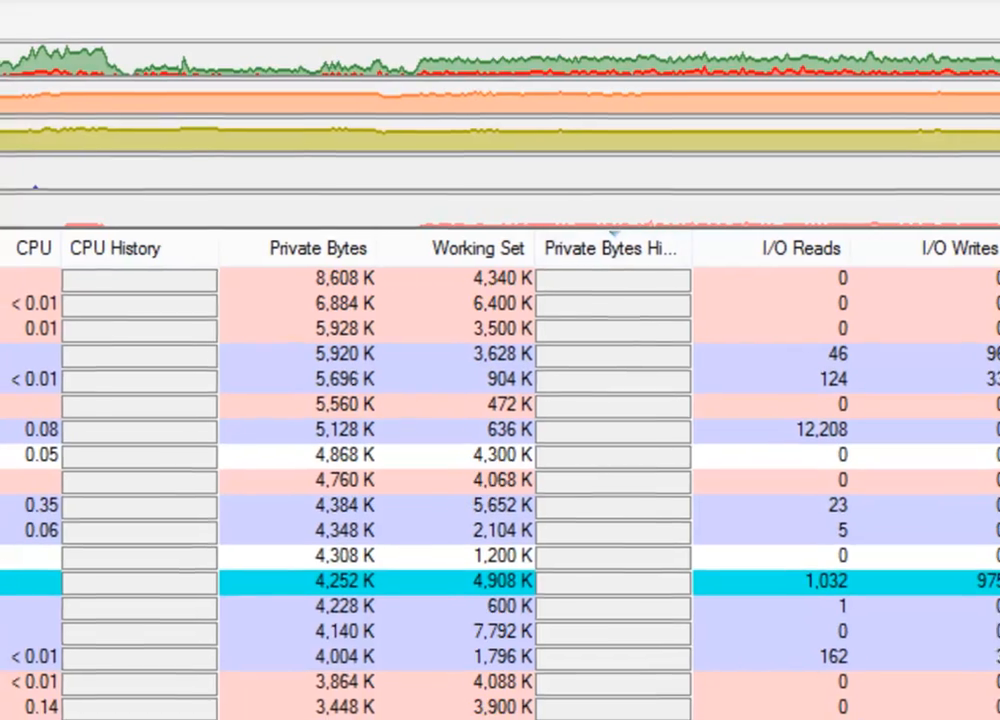
scroll(500, 480, up, 6)
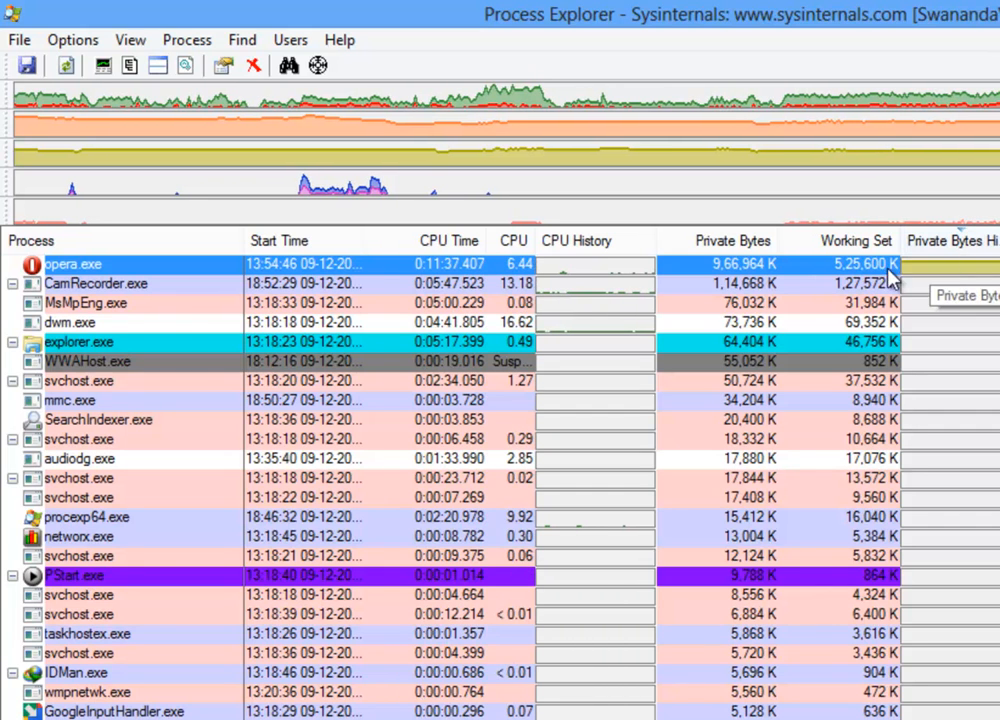
Switch the process list to the hierarchical process tree view.
mouse_move(80, 280)
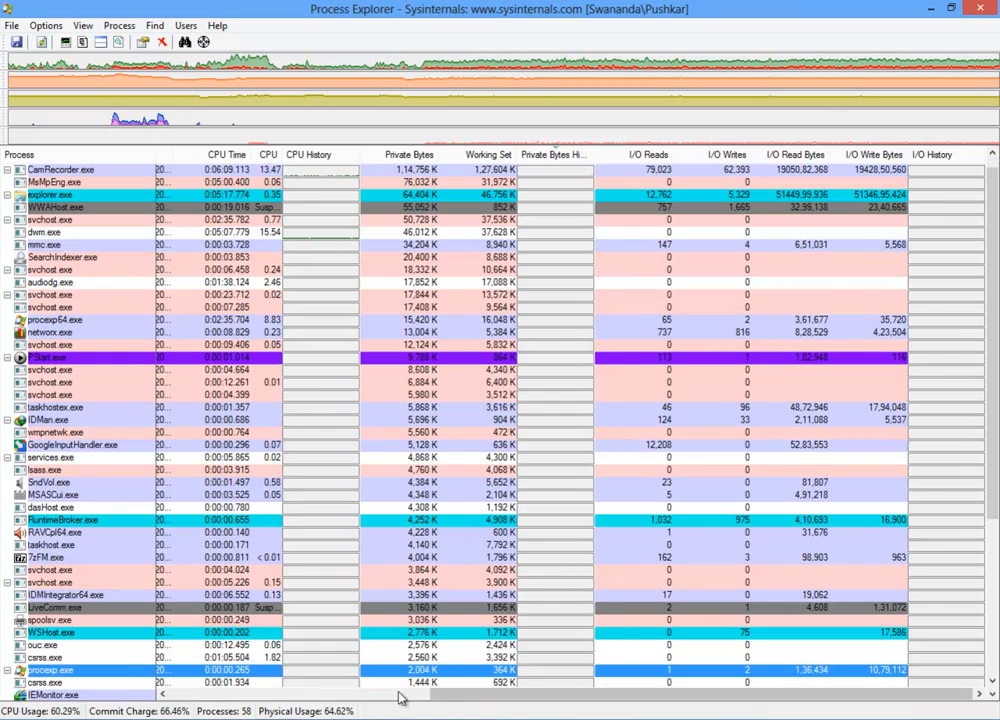
drag(456, 694, 180, 704)
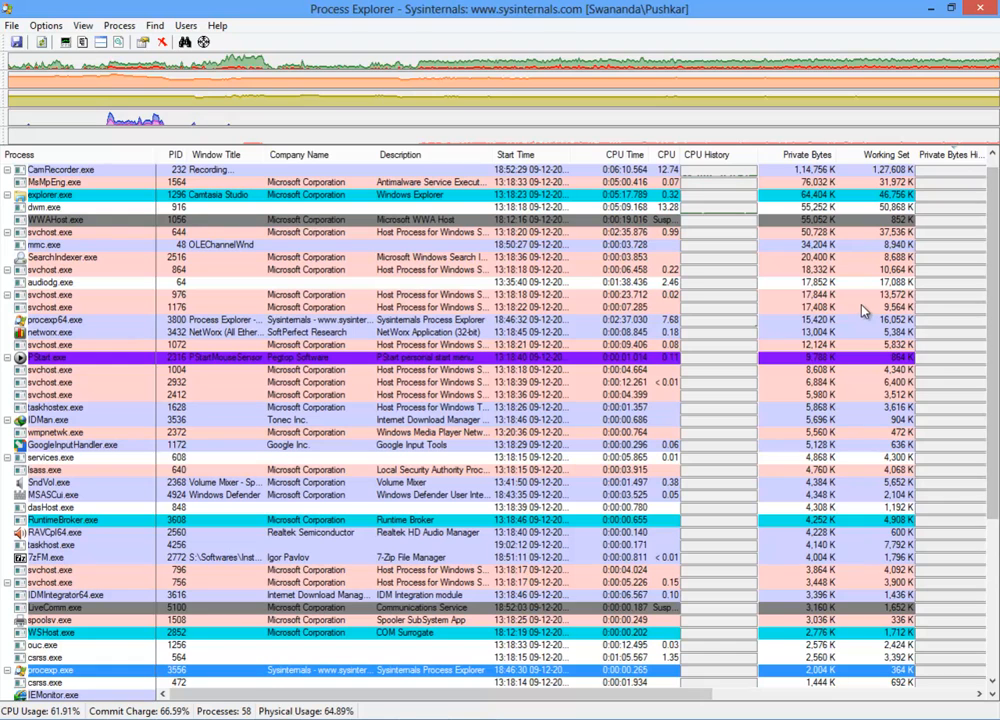
click(82, 41)
drag(993, 356, 993, 616)
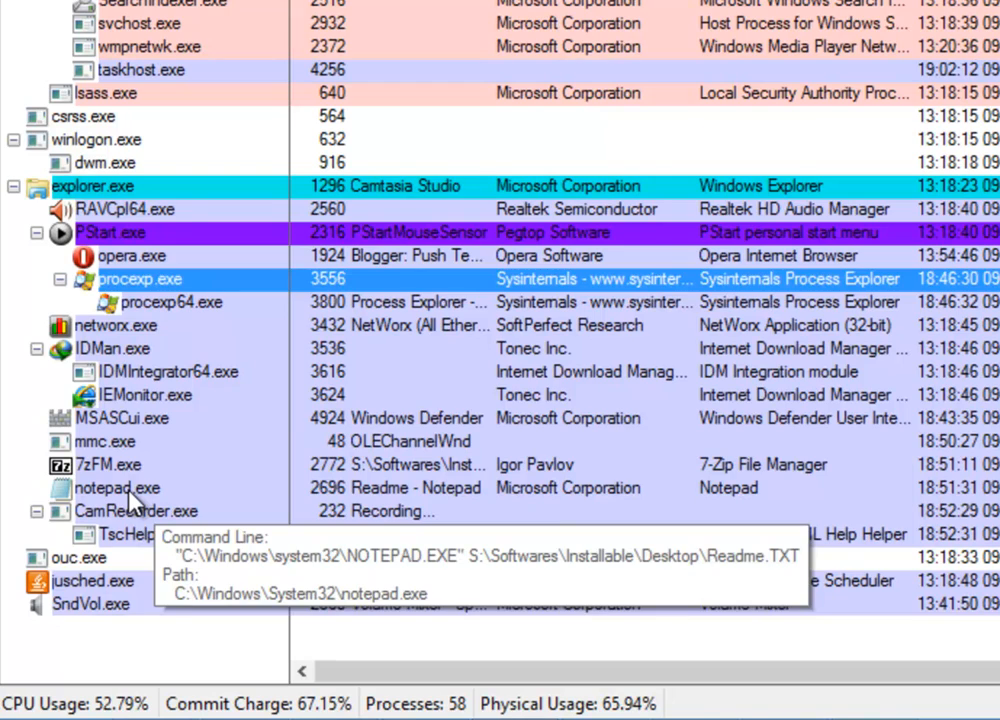
Kill the notepad.exe process along with its descendants, confirming the prompt.
click(128, 492)
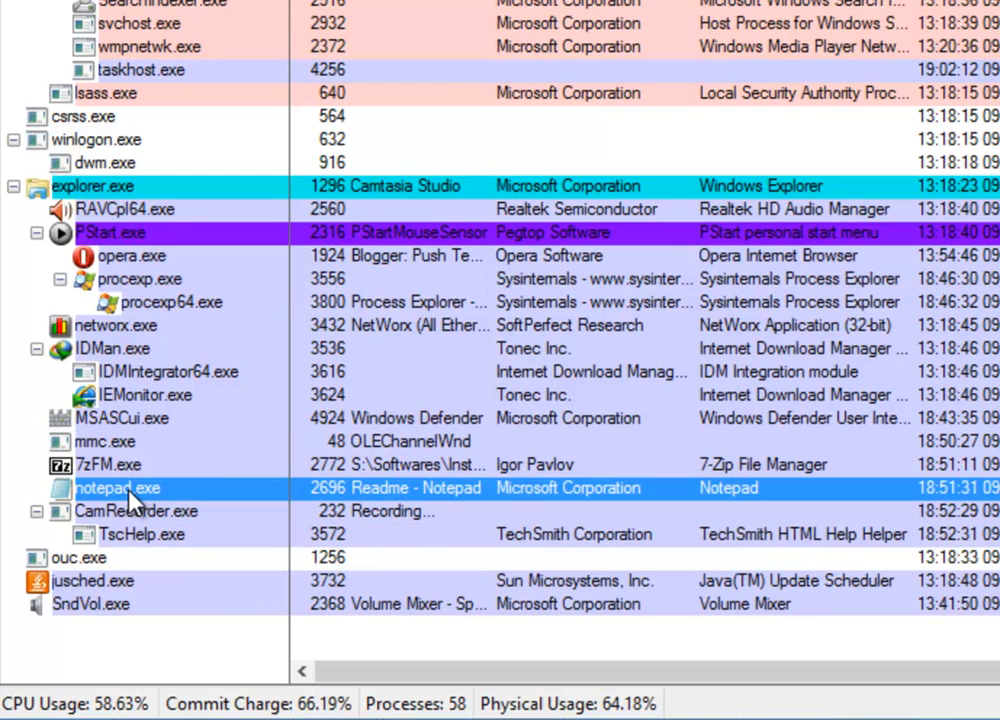
right_click(128, 493)
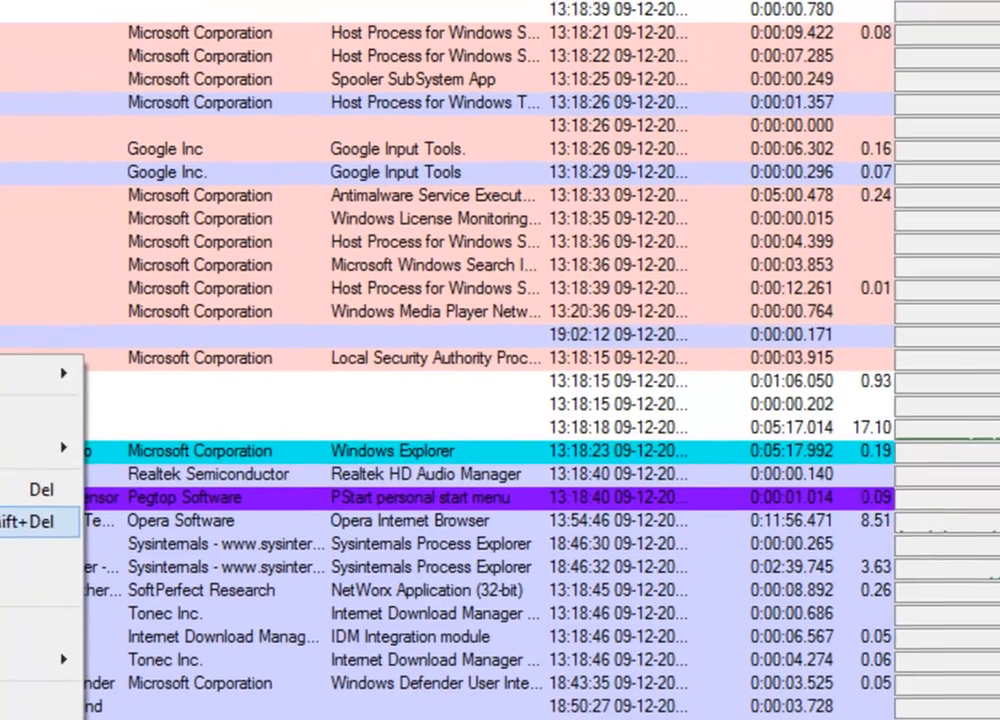
click(202, 318)
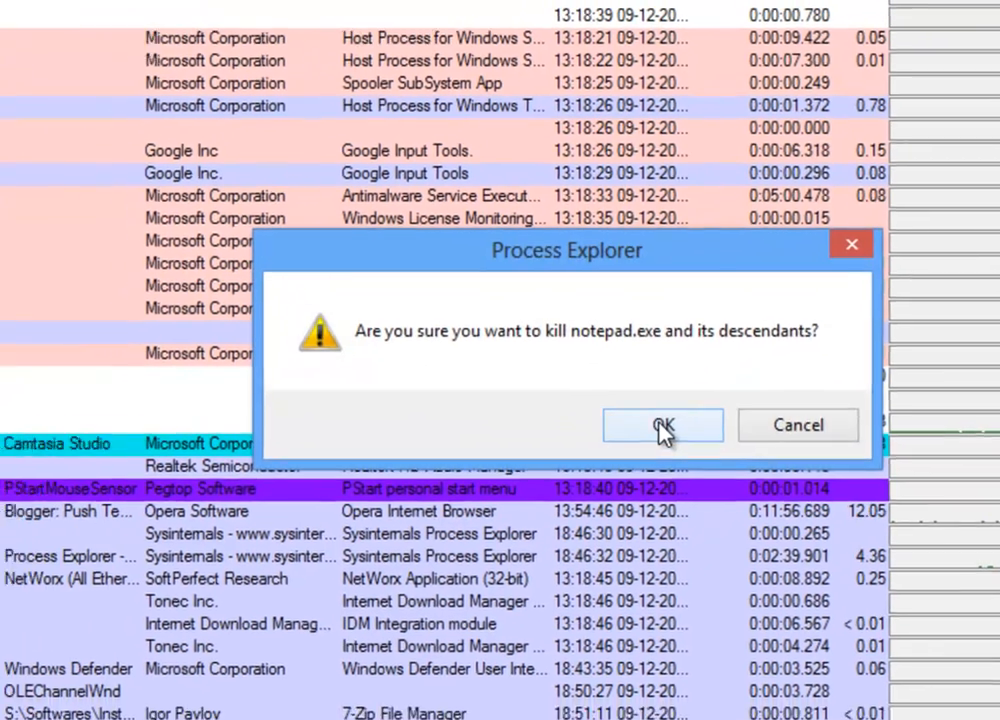
click(658, 435)
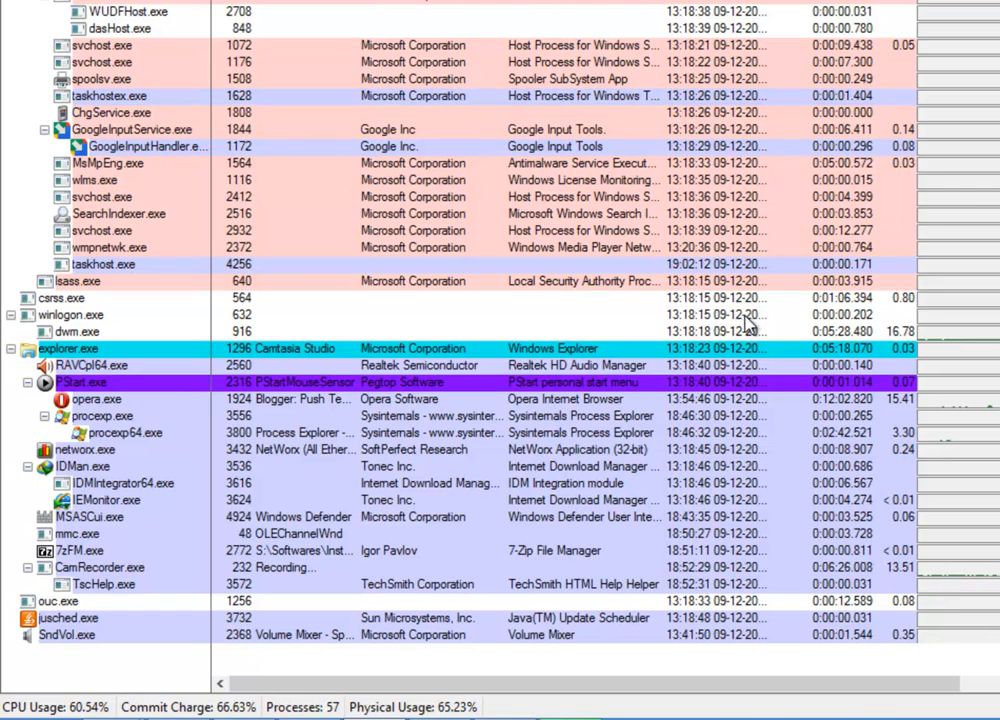
Kill the 7zFM.exe process and confirm the termination.
click(92, 556)
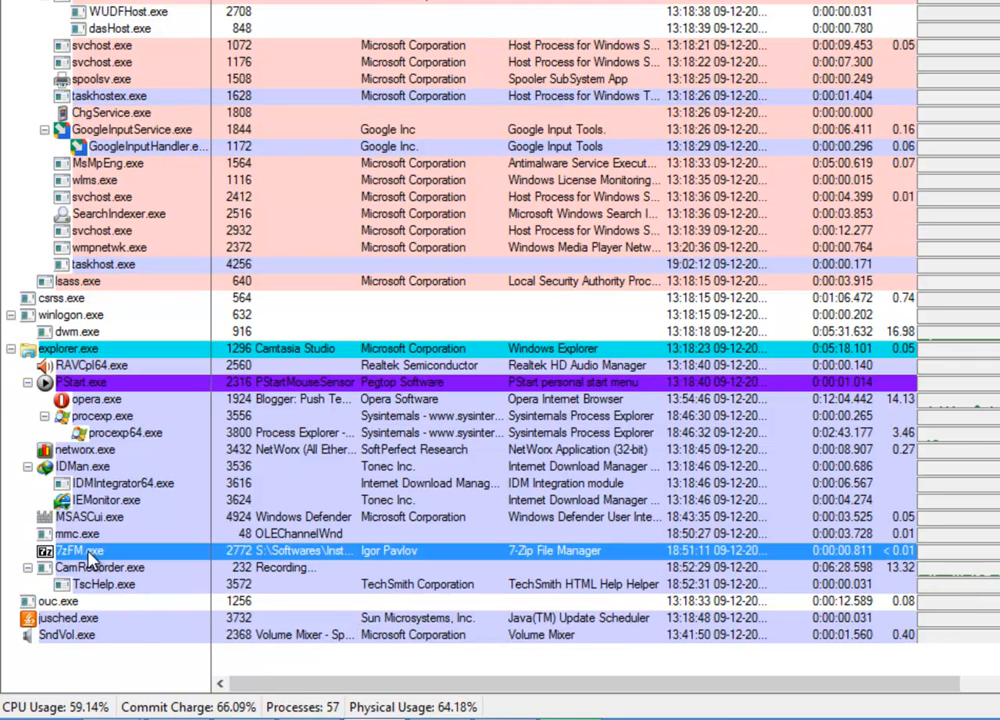
right_click(92, 556)
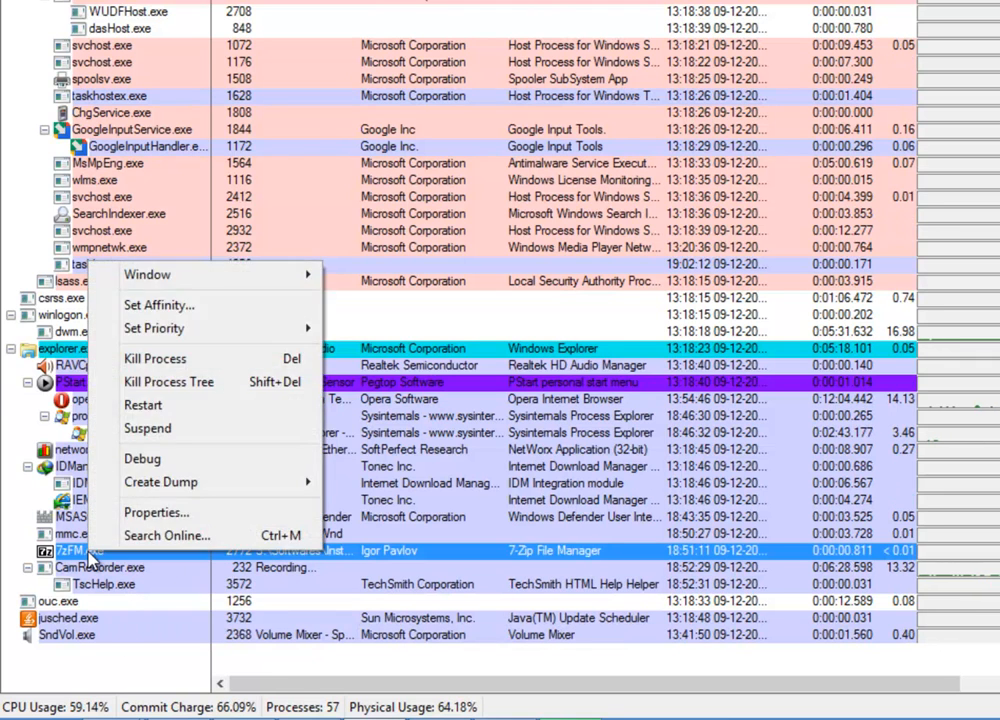
click(190, 384)
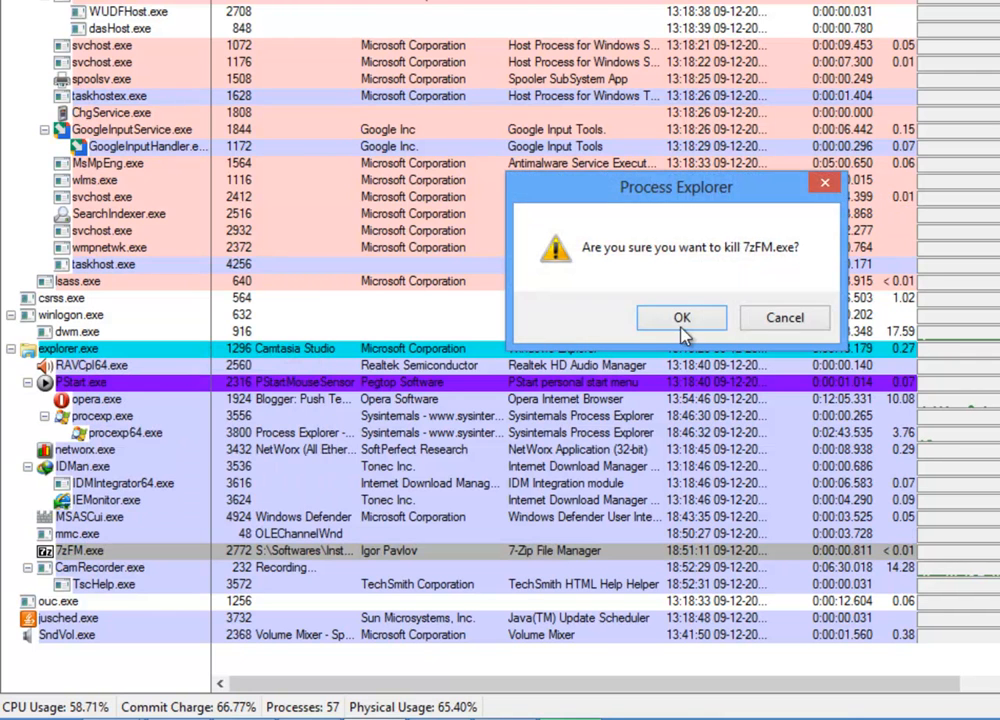
click(683, 330)
drag(703, 690, 999, 689)
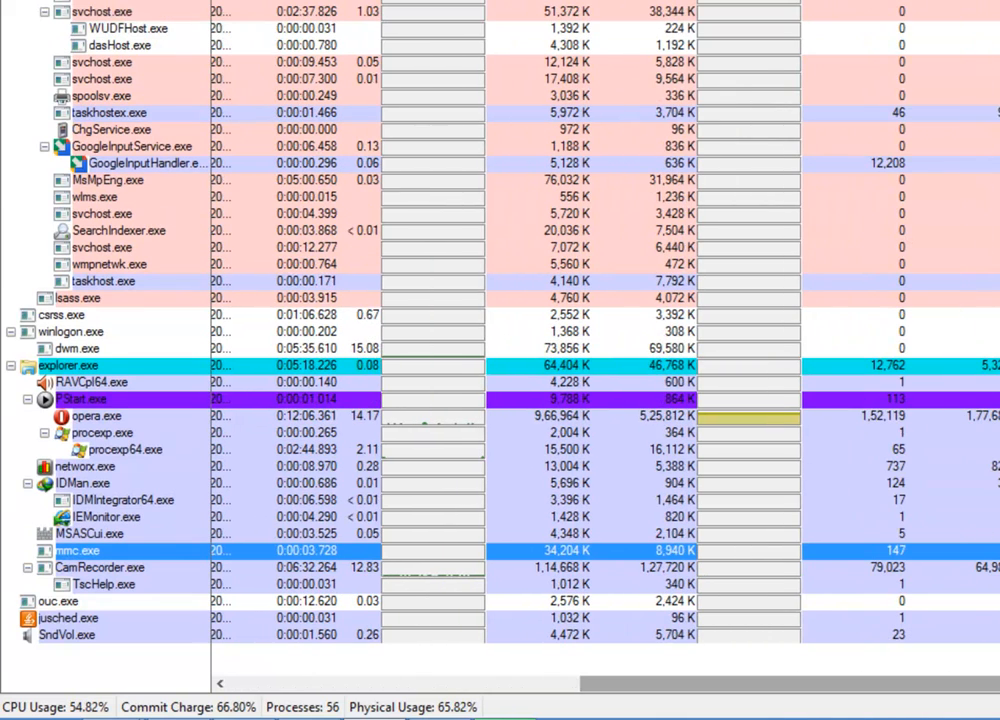